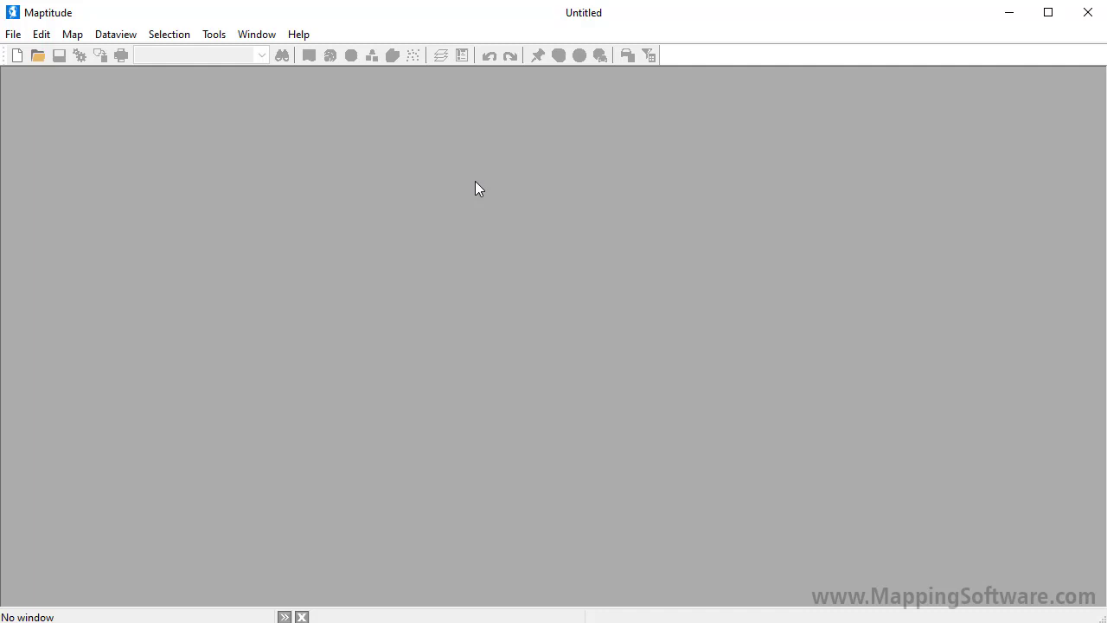
Step: Start a new Territory Wizard map built interactively from the State geography layer
click(17, 58)
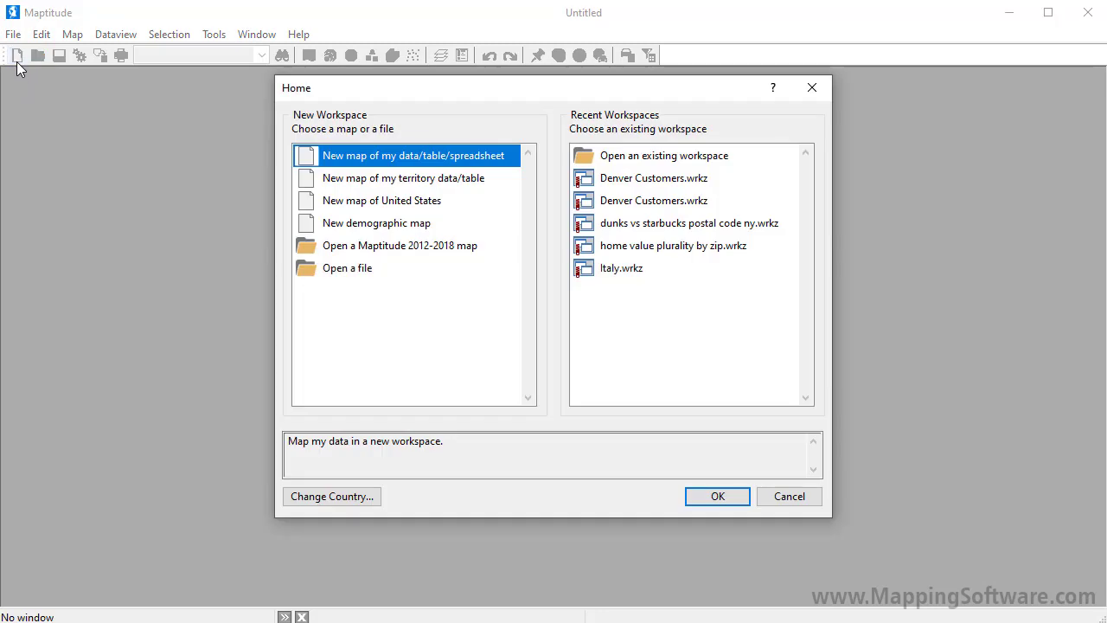
click(363, 179)
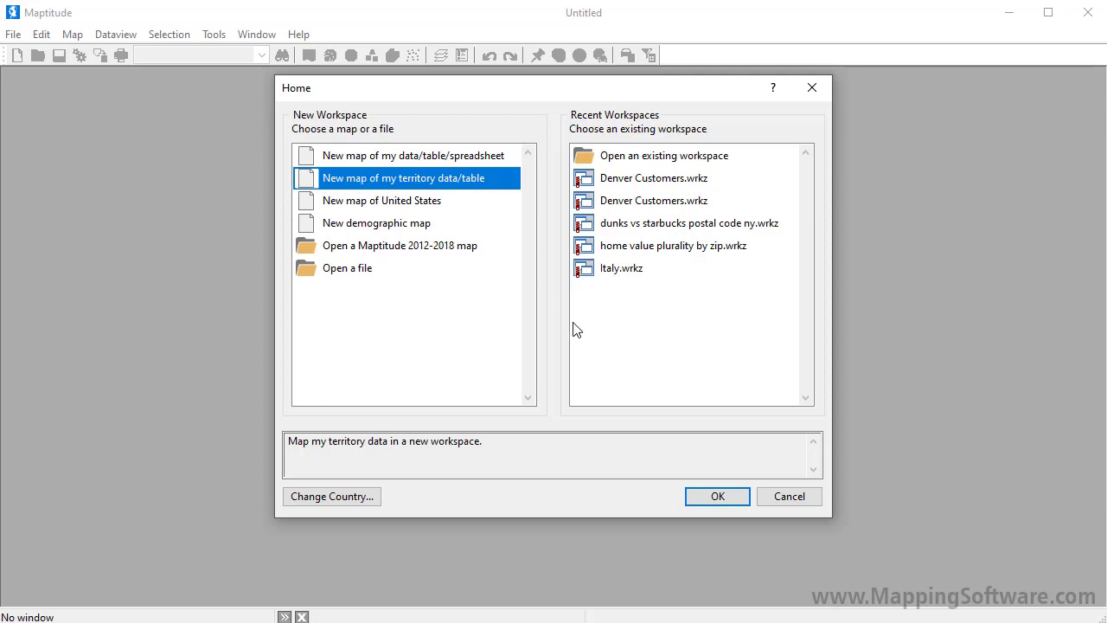
click(714, 496)
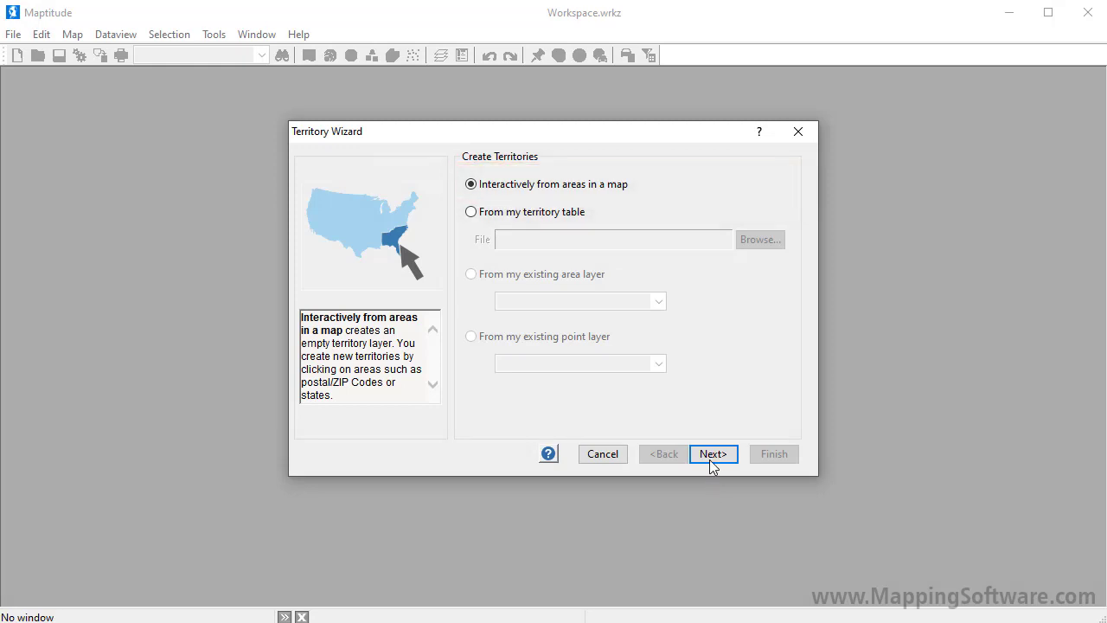
click(712, 454)
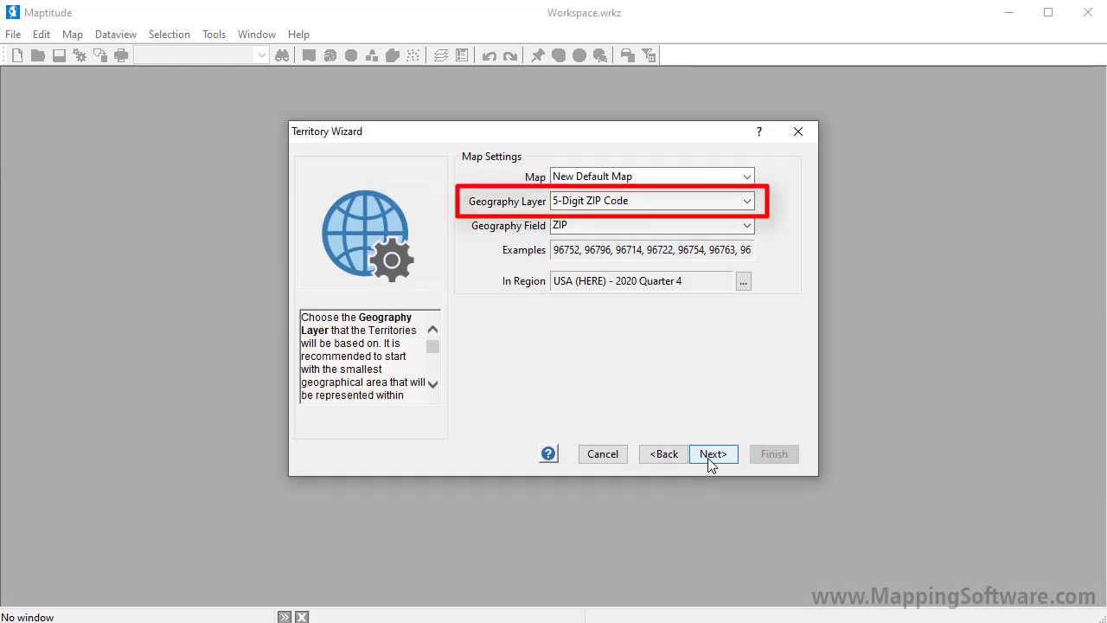
click(603, 204)
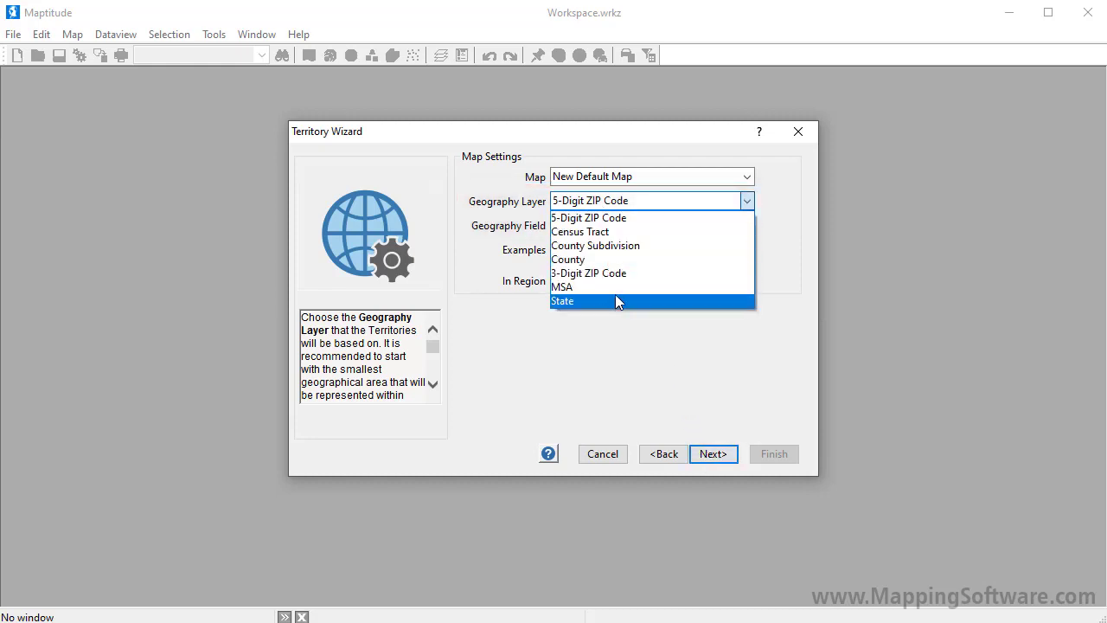
click(616, 300)
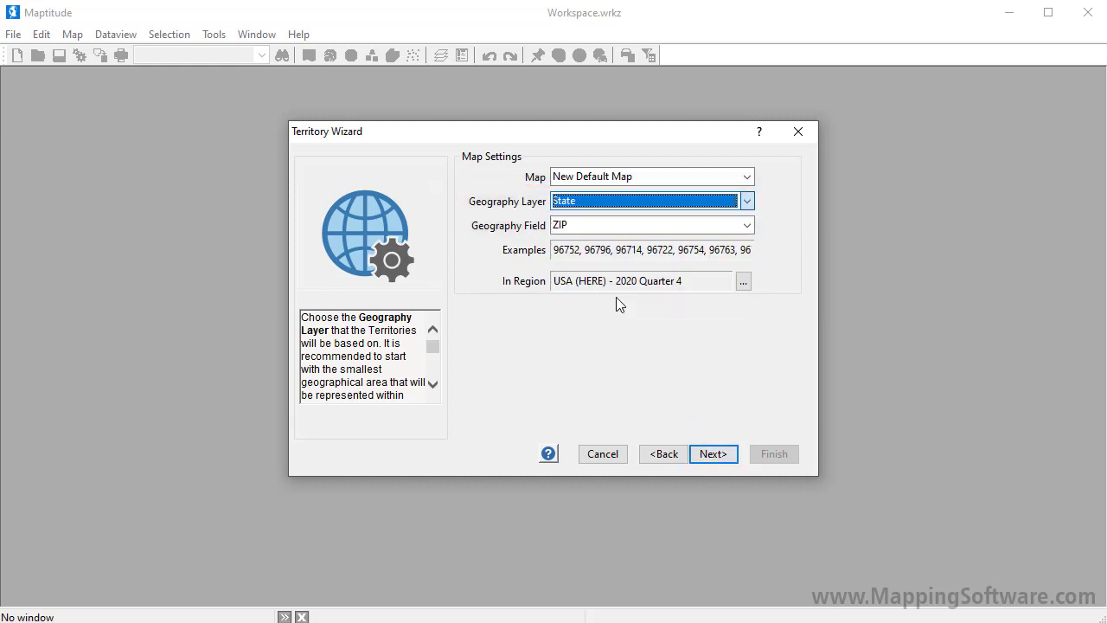
click(723, 449)
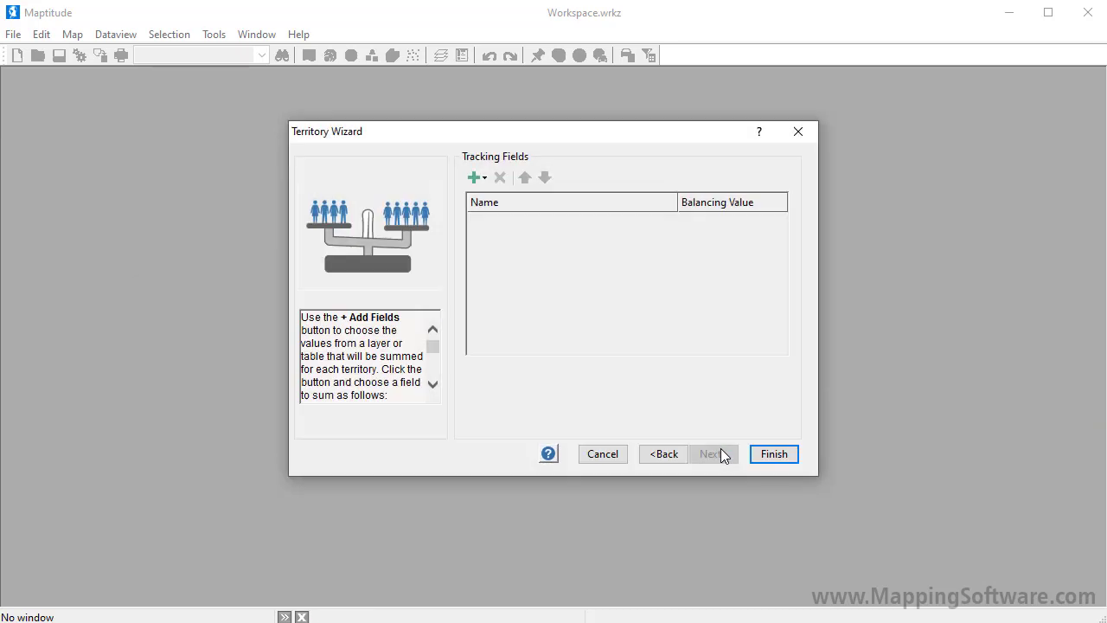
Step: Add Population from the geography layer as a tracking field with balancing value 46000000
click(479, 180)
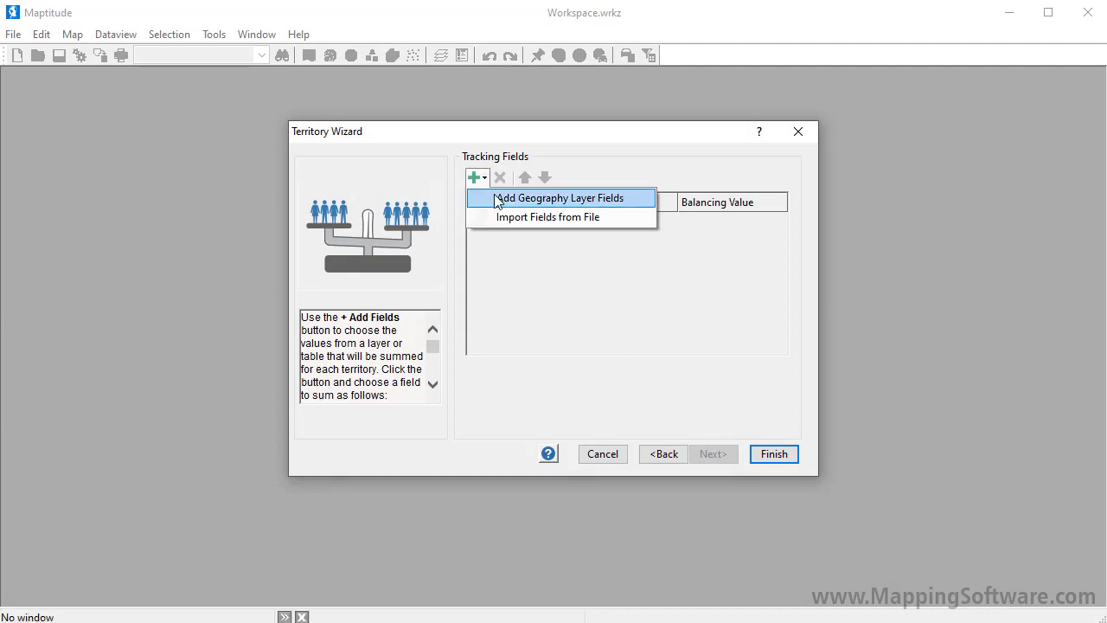
click(500, 199)
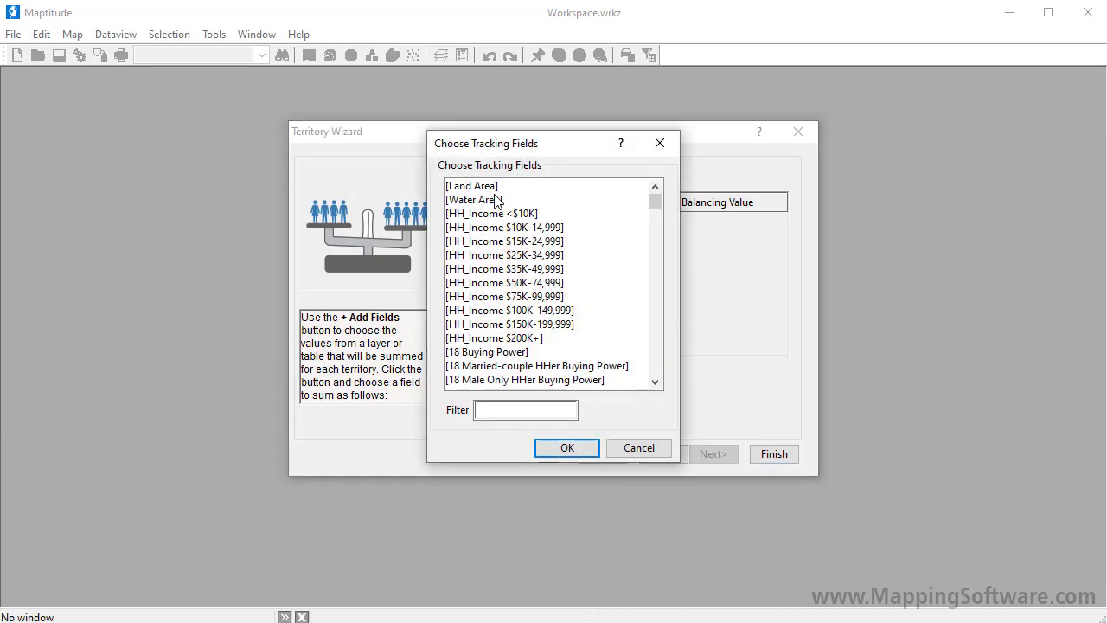
click(660, 346)
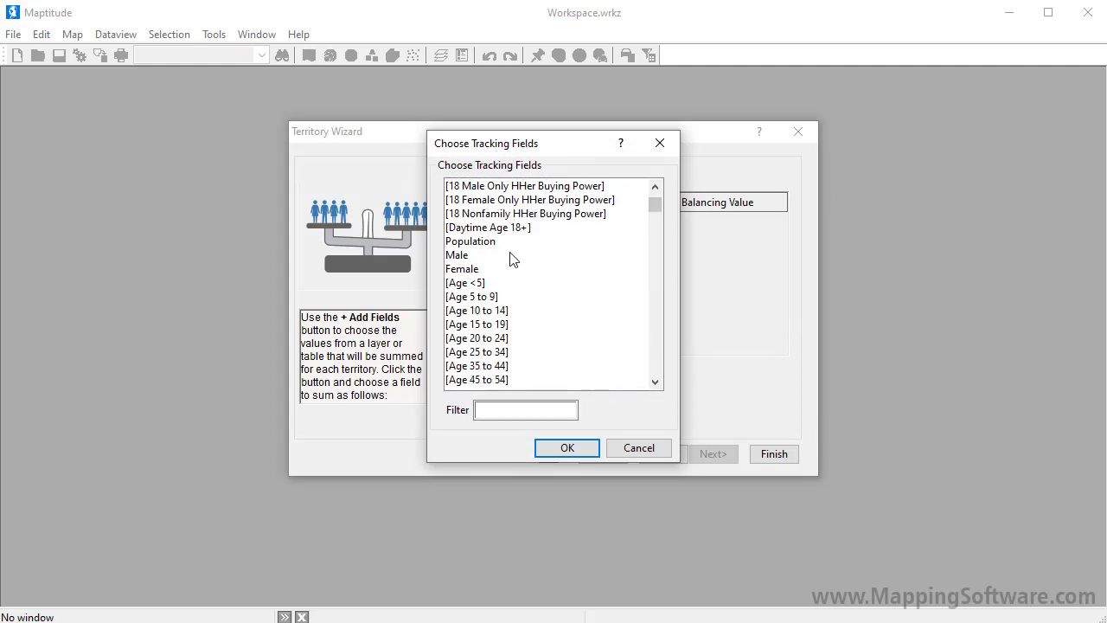
click(502, 245)
click(561, 447)
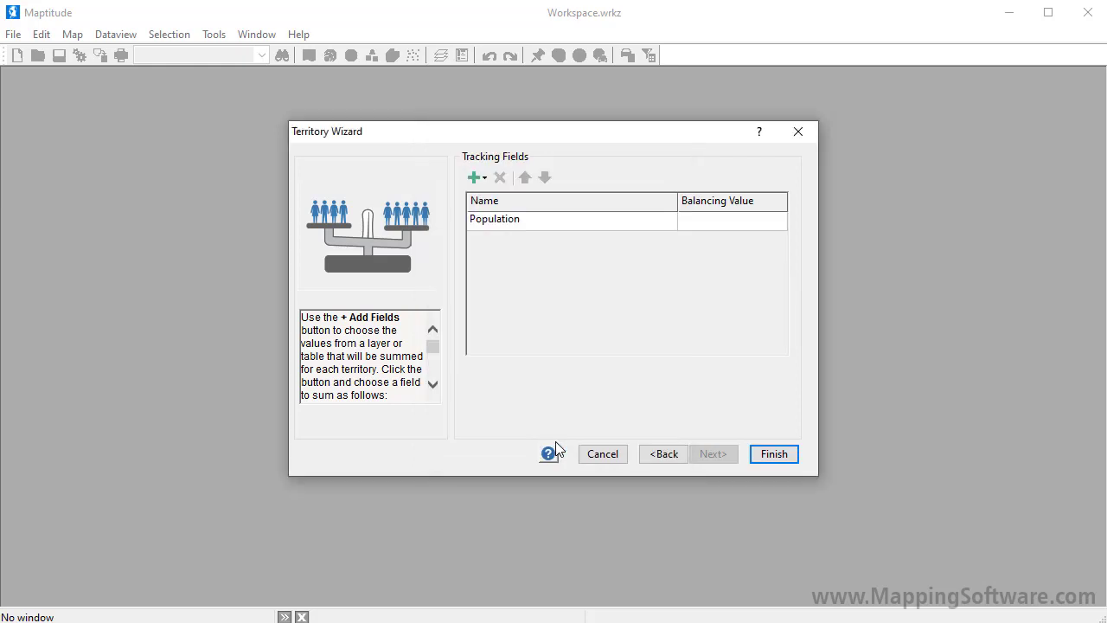
click(688, 223)
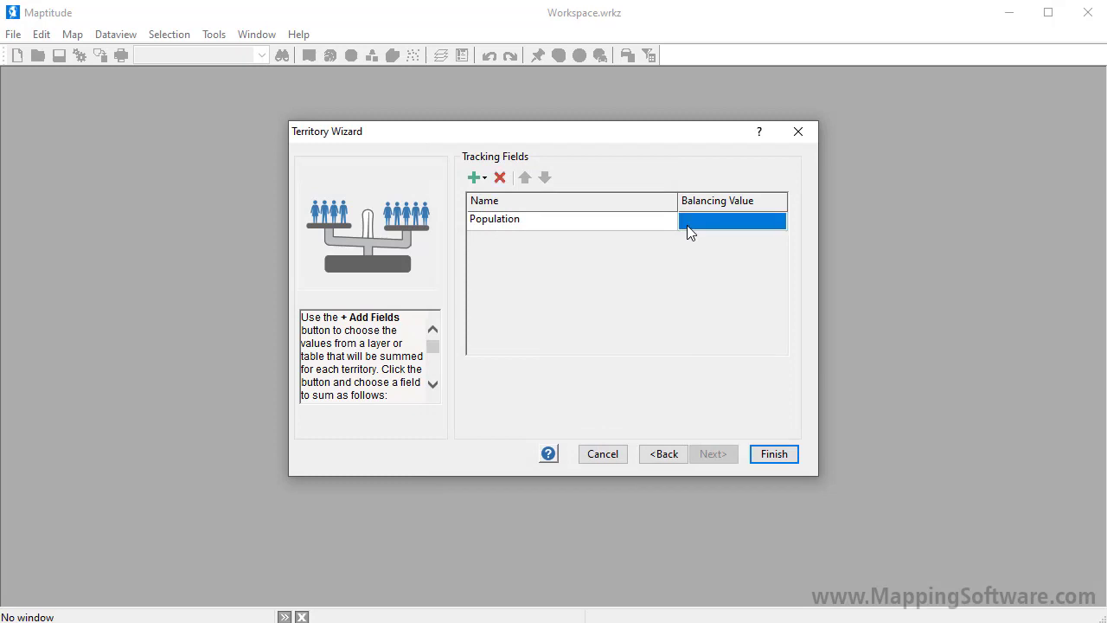
click(688, 223)
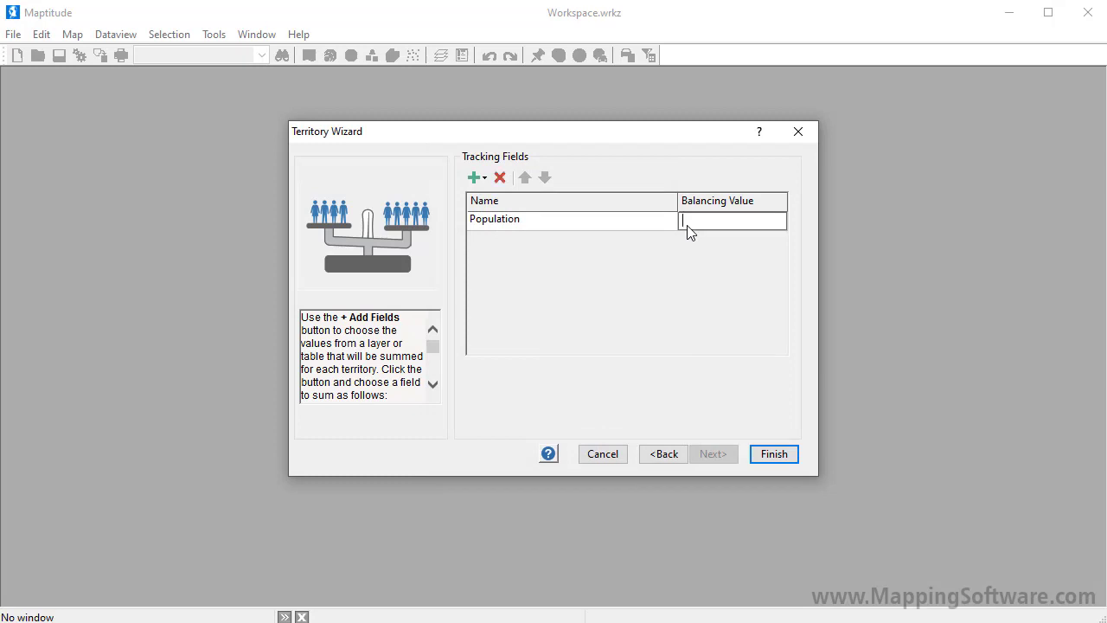
text(46000000)
Step: Finish the wizard and group California, Nevada and Oregon into a territory named West
click(774, 453)
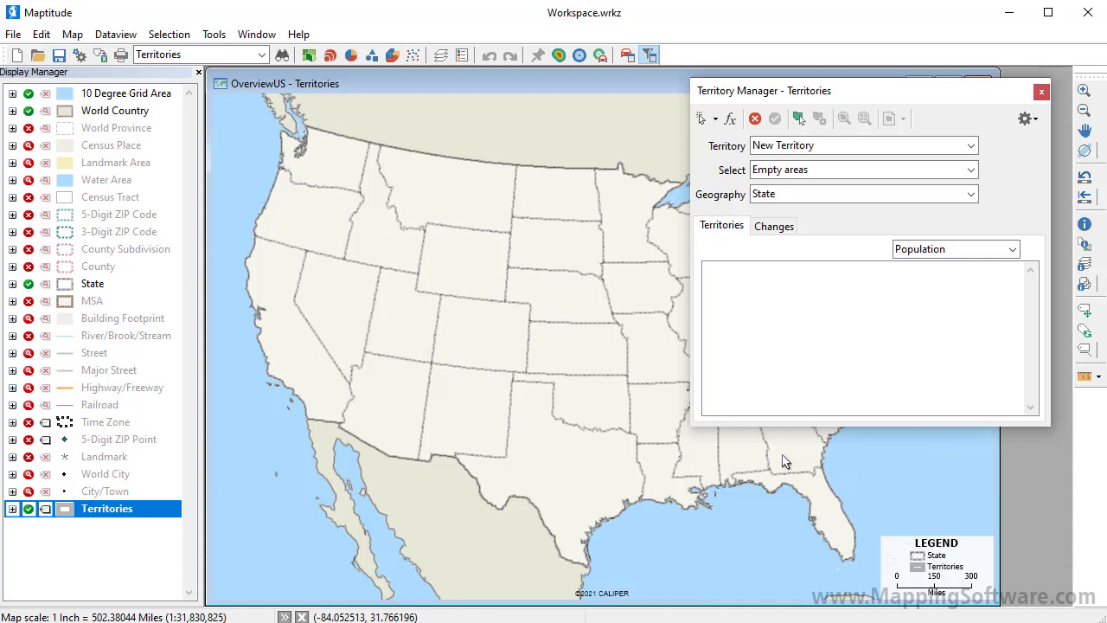
click(701, 117)
click(311, 359)
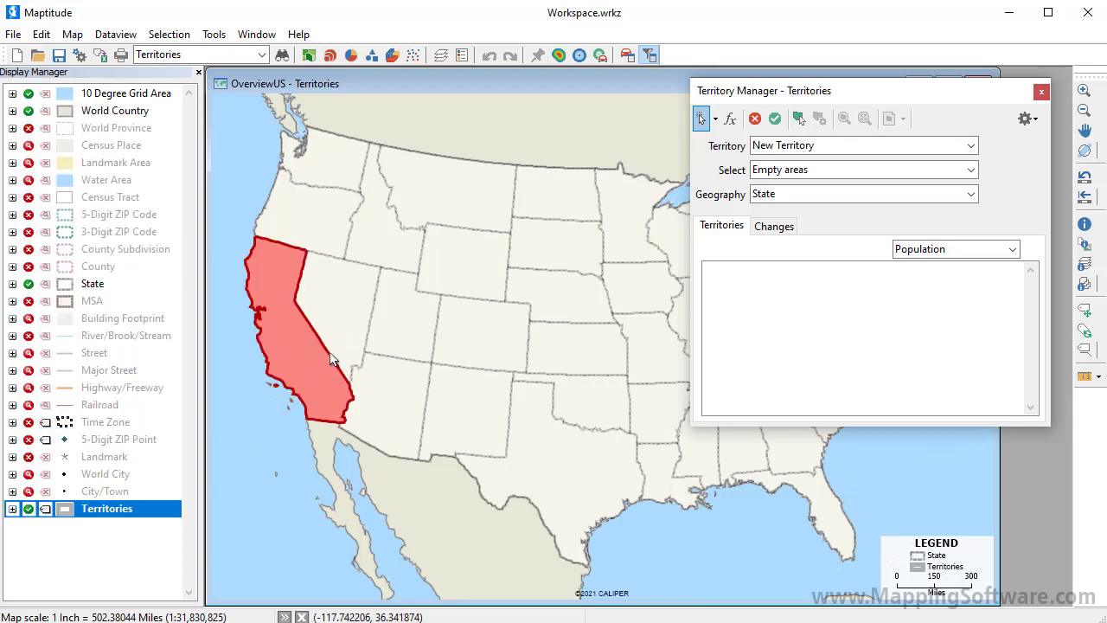
click(781, 227)
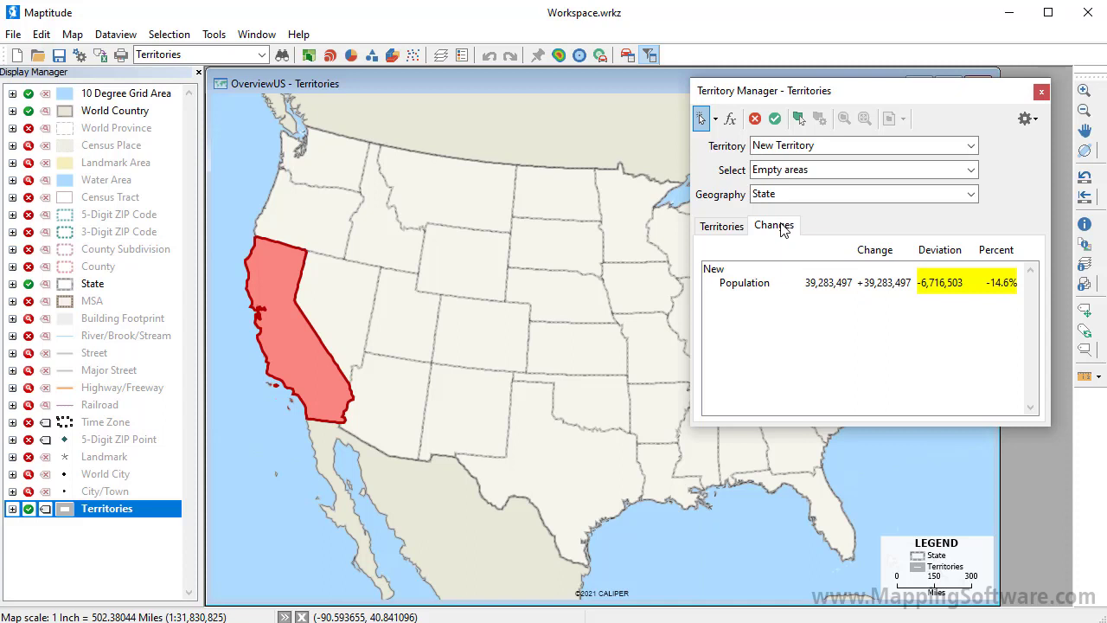
click(353, 292)
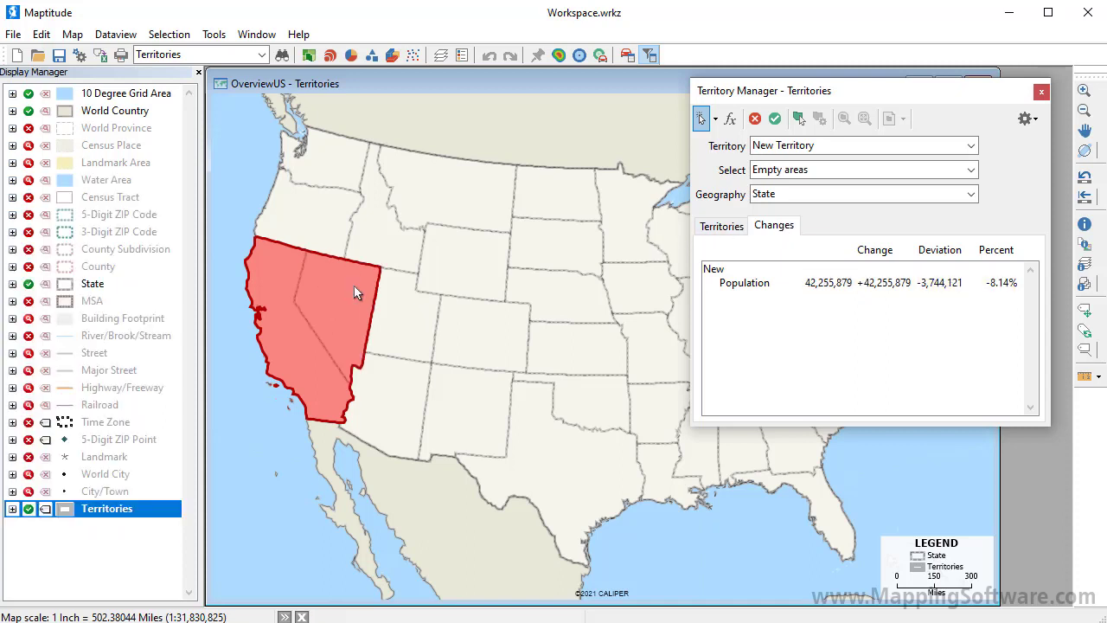
click(326, 235)
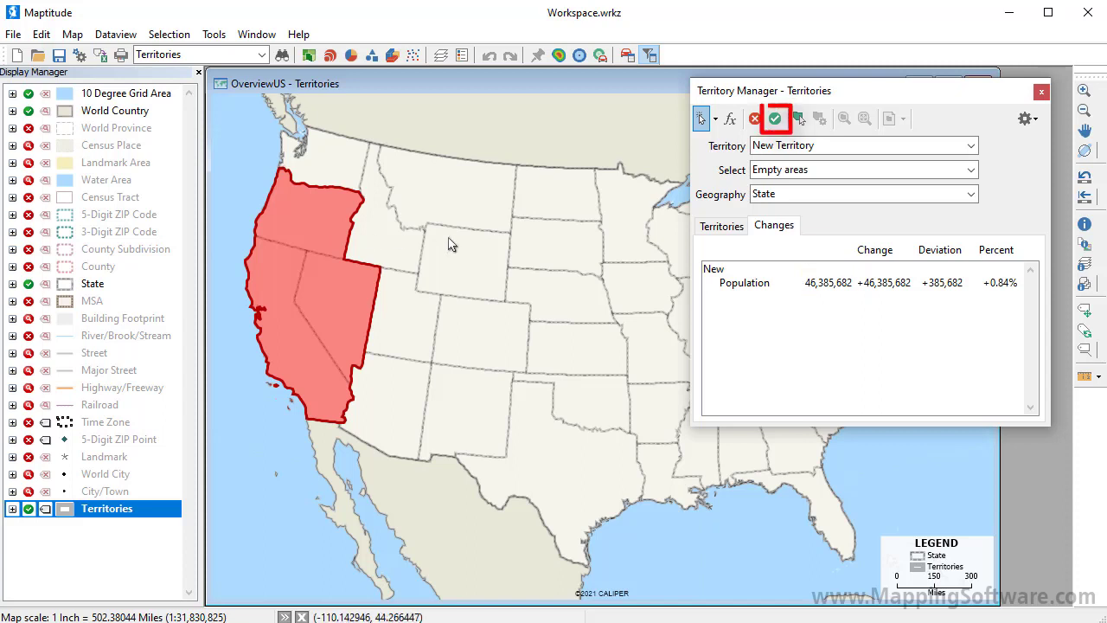
click(775, 120)
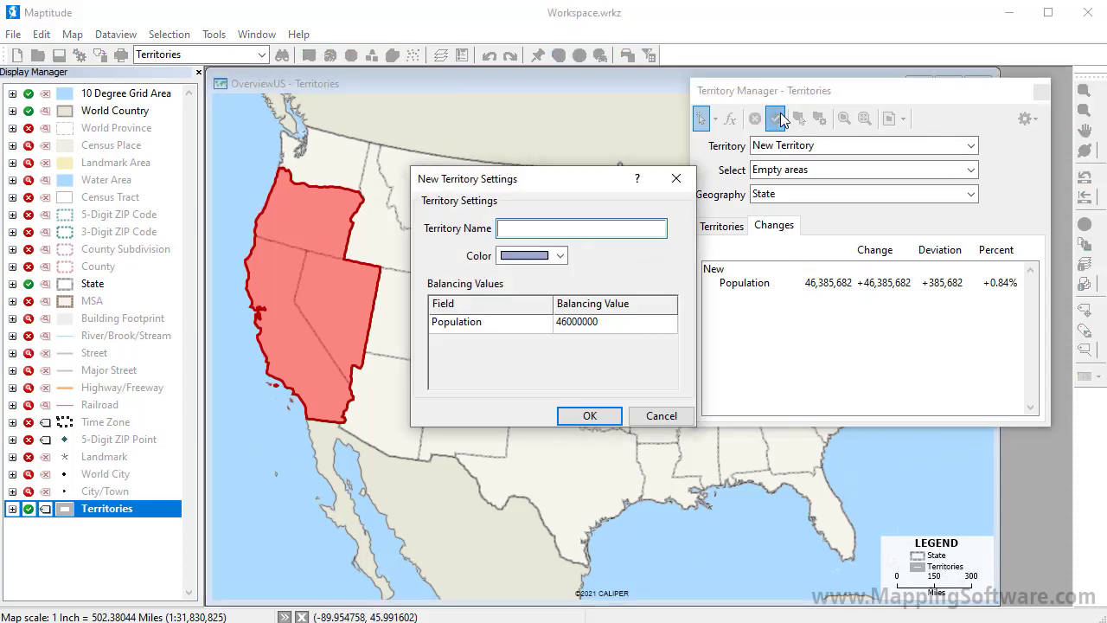
text(West)
click(613, 412)
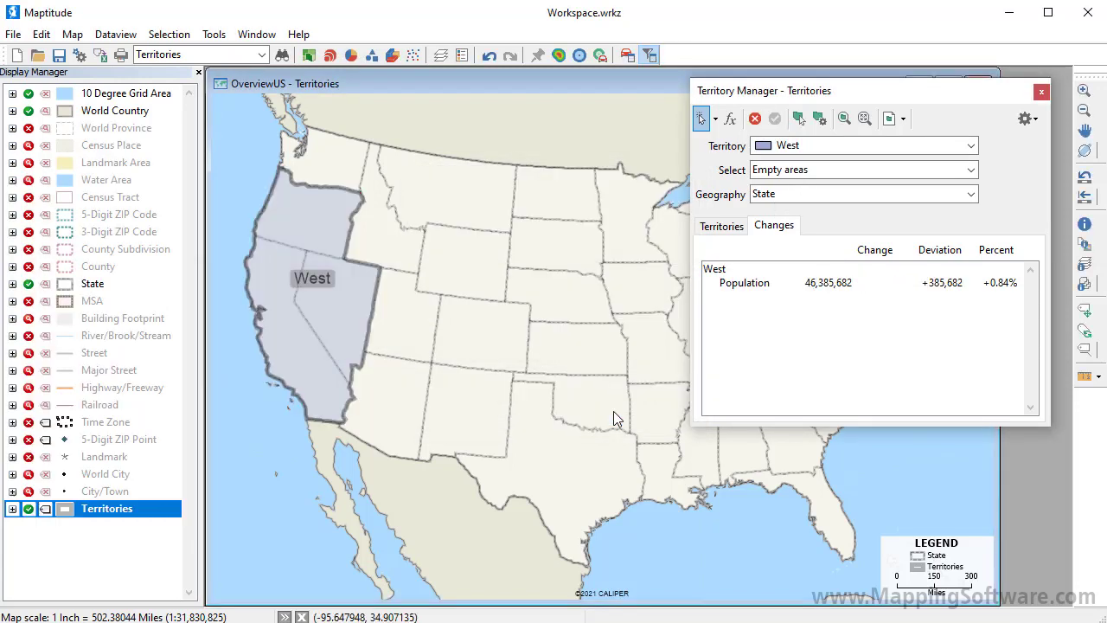
Step: Create a Southwest territory from Arizona, New Mexico, Oklahoma, Texas and Louisiana
click(826, 156)
click(827, 166)
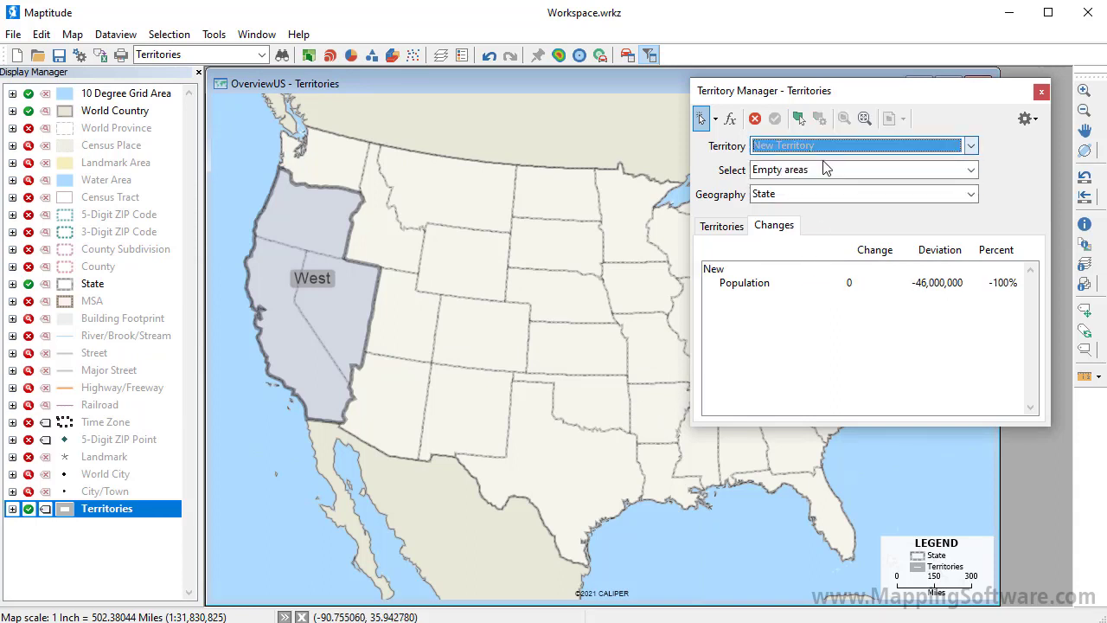
click(424, 399)
click(459, 403)
click(585, 415)
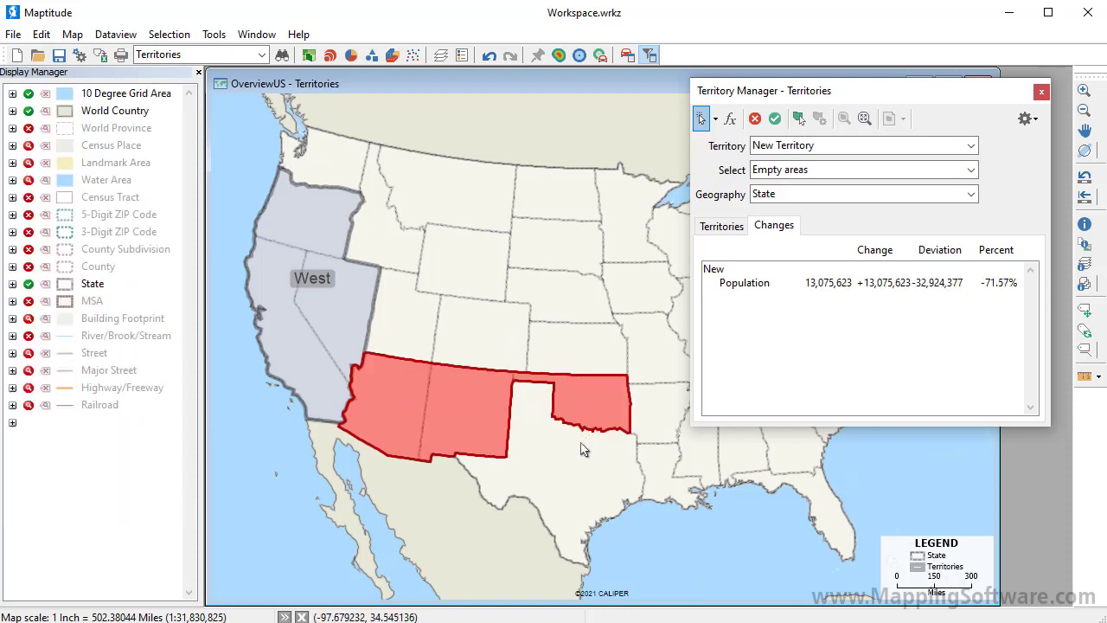
click(585, 446)
click(660, 456)
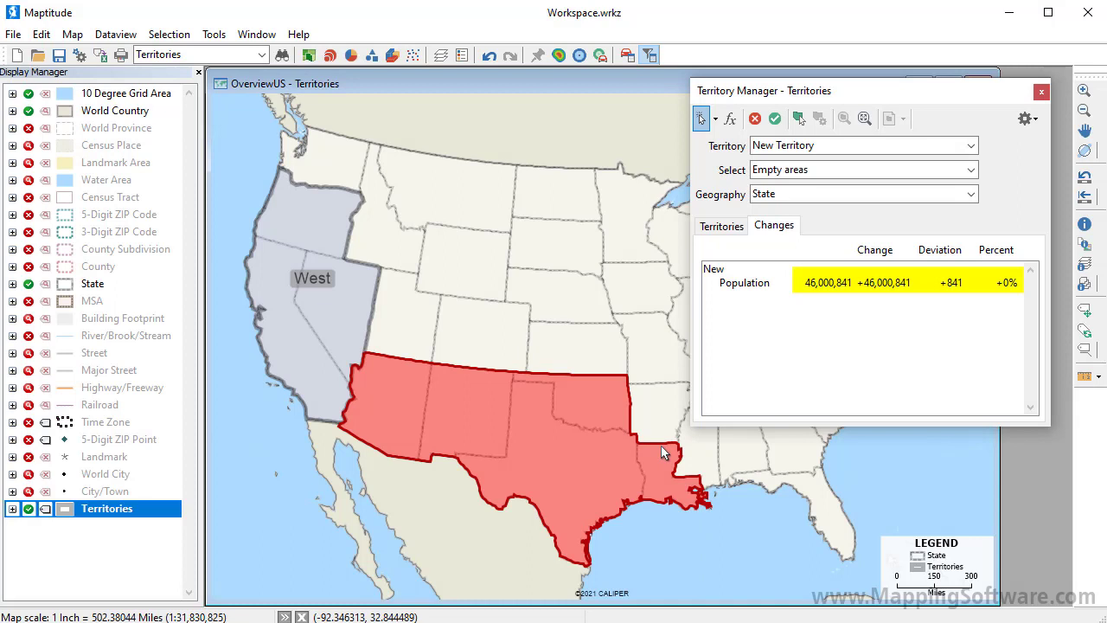
click(774, 120)
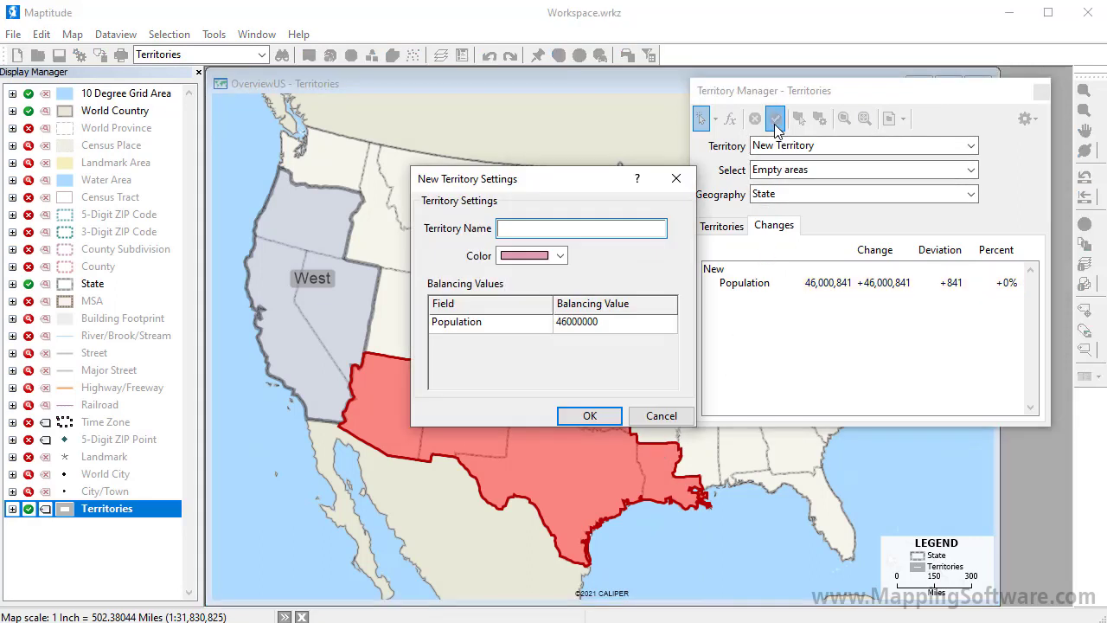
text(Southwest)
click(595, 415)
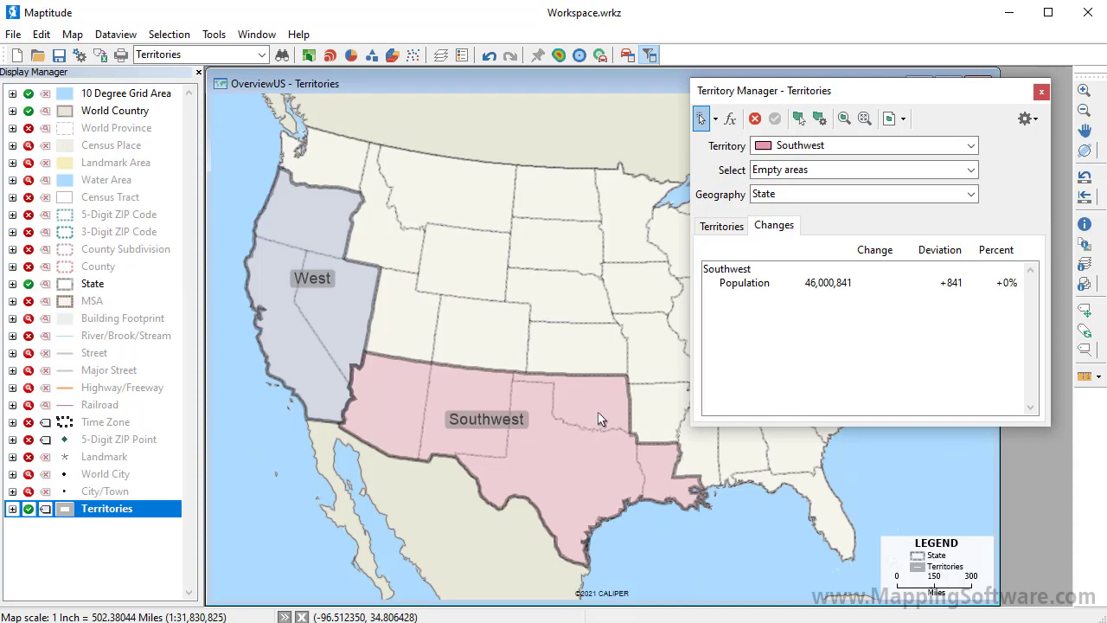
Step: Close the territory workspace without saving and switch to the territory spreadsheet in Excel
click(10, 36)
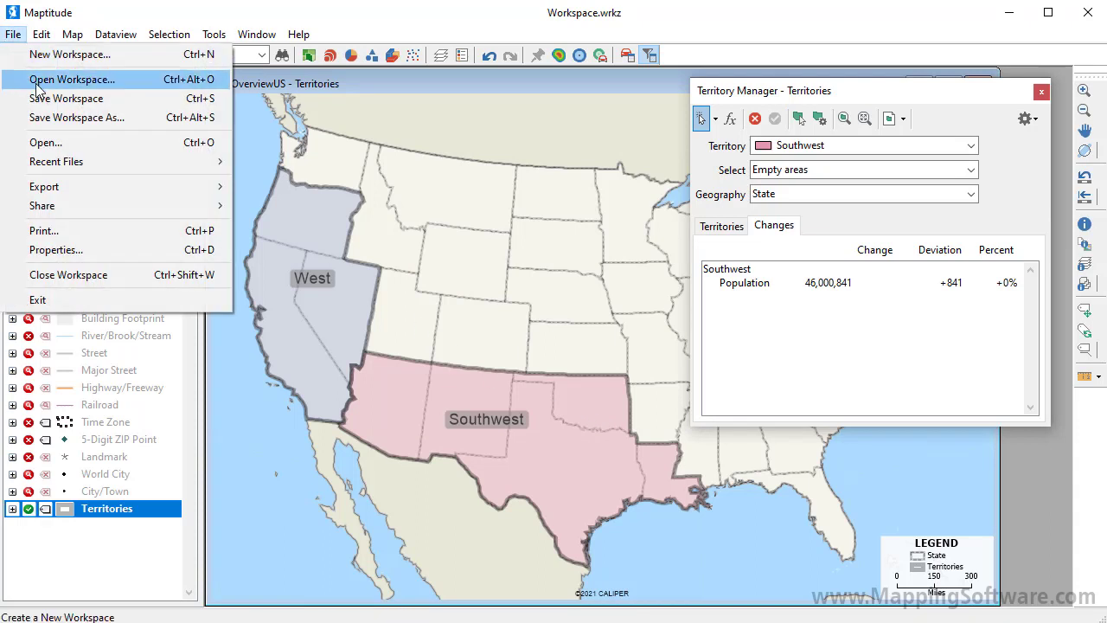
click(109, 273)
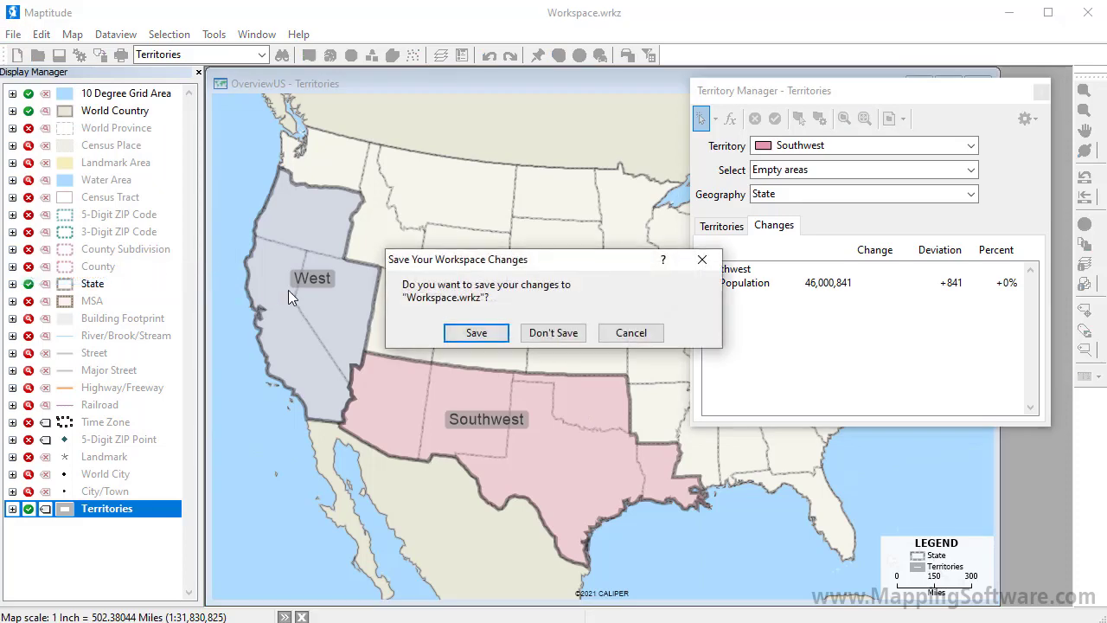
click(554, 332)
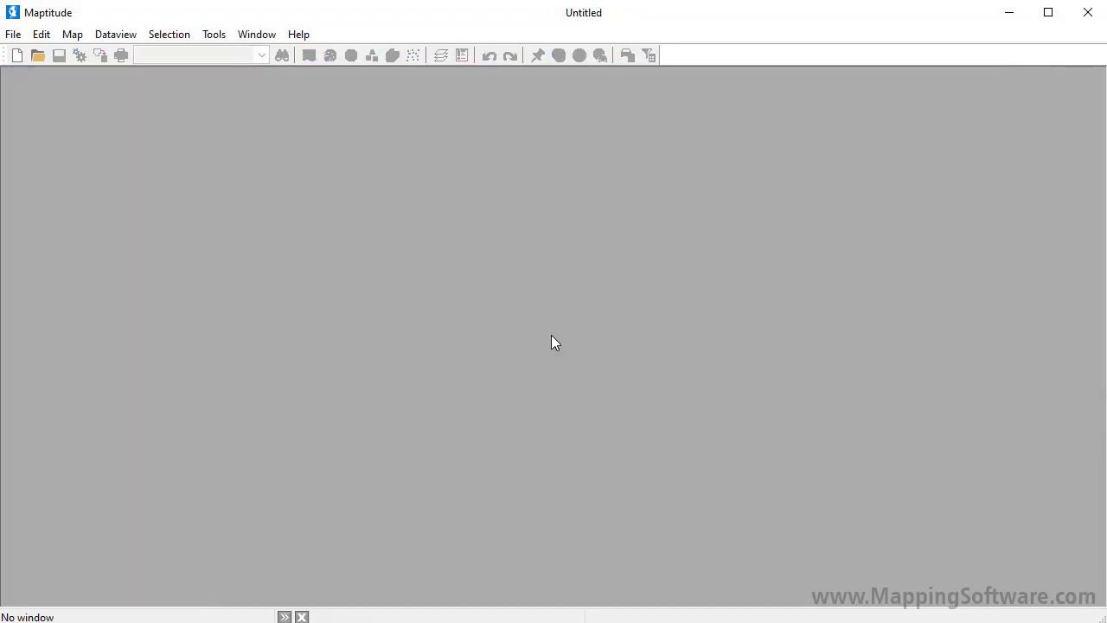
key(alt+Tab)
Step: Start a territory map from the Sales Rep ZIP Codes sheet of MA Sales Territories.xlsx
click(17, 56)
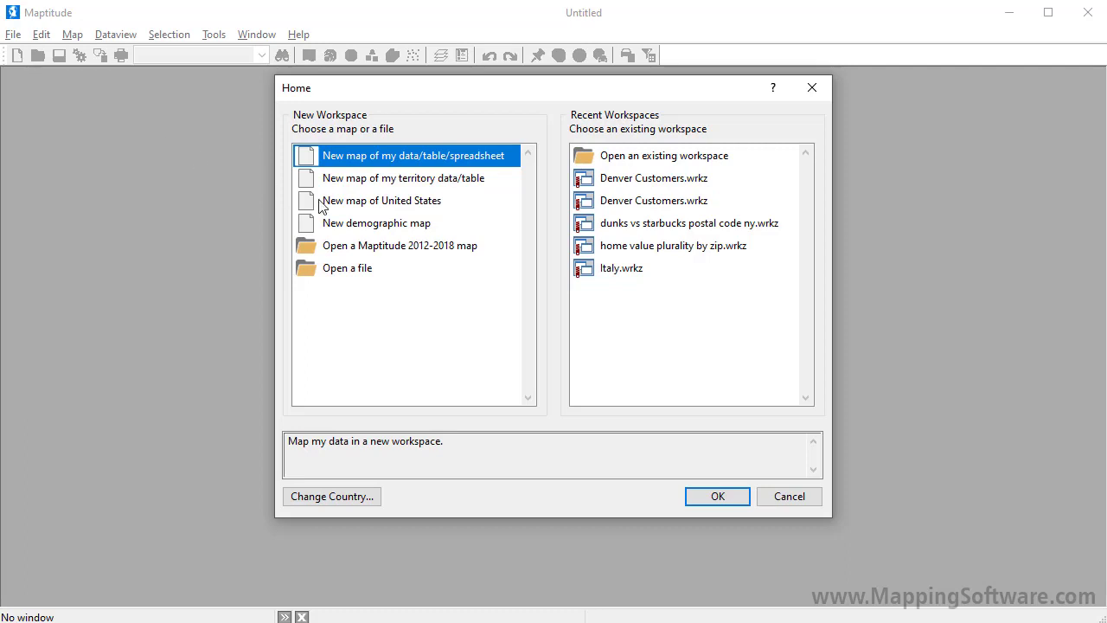
click(366, 181)
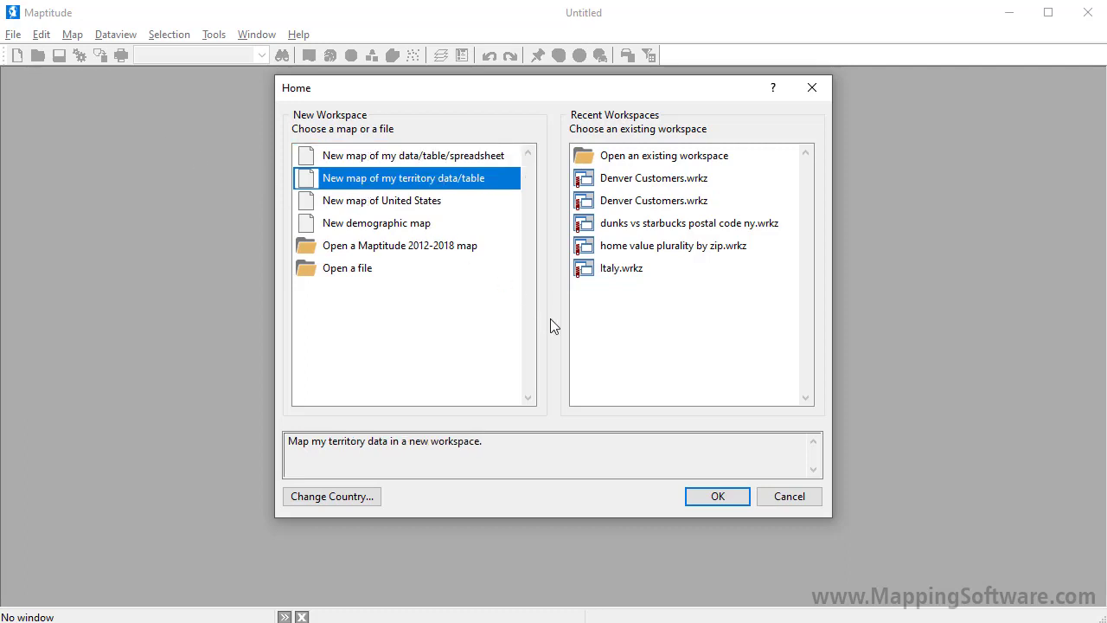
click(713, 492)
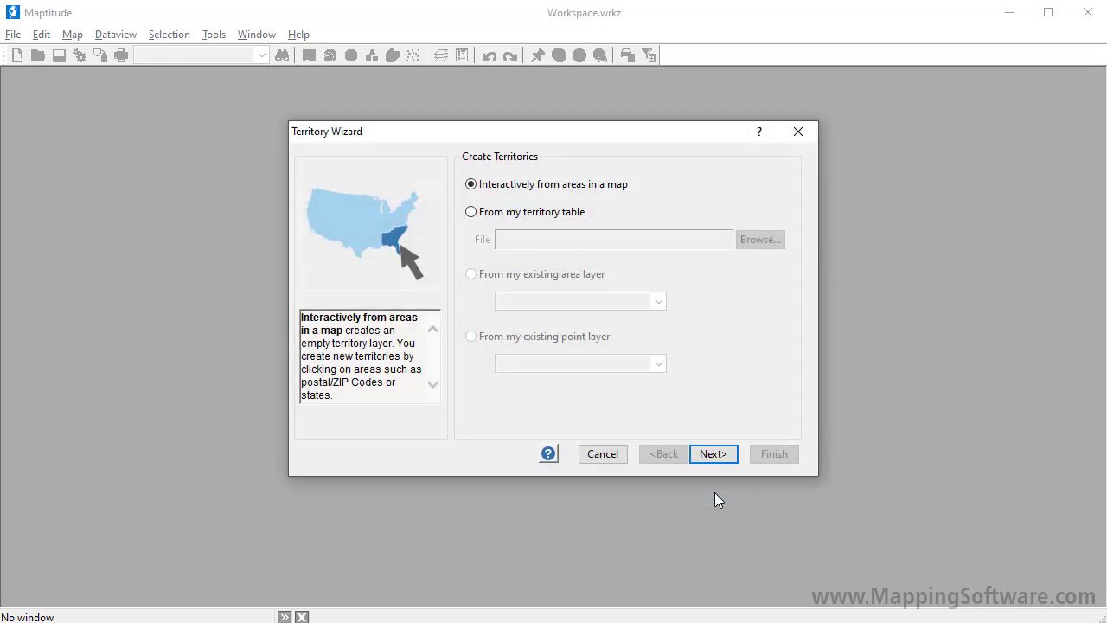
click(544, 223)
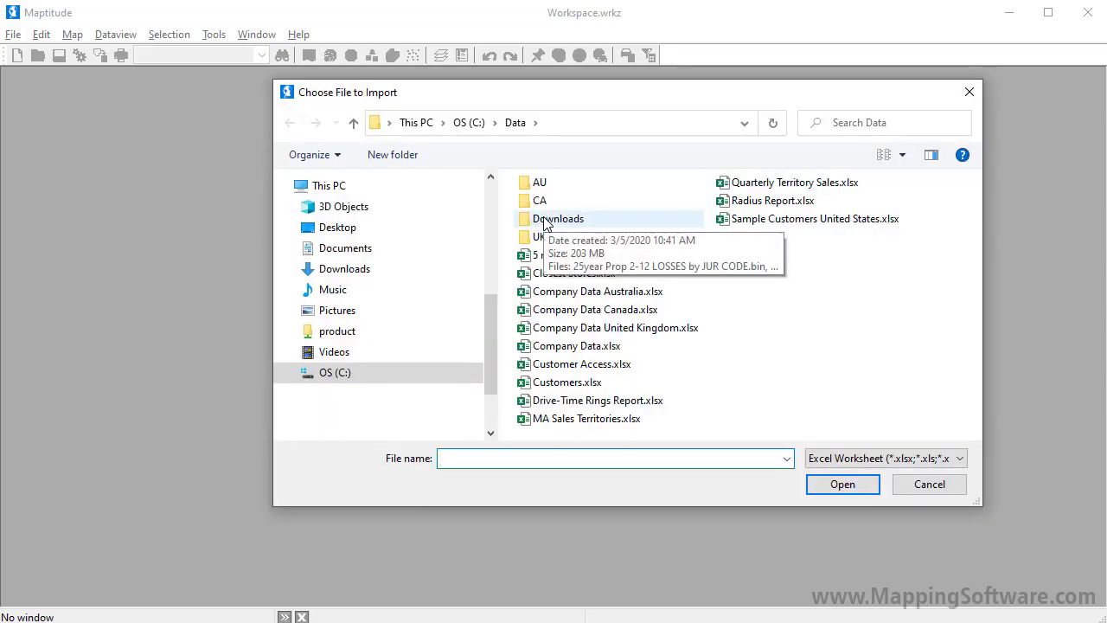
click(628, 420)
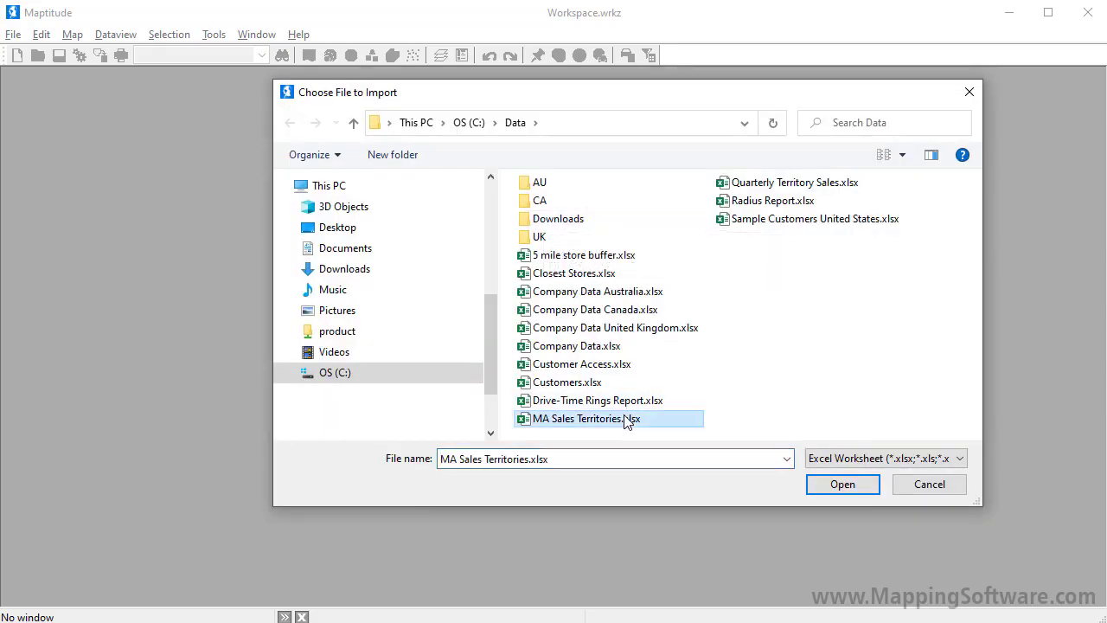
click(837, 489)
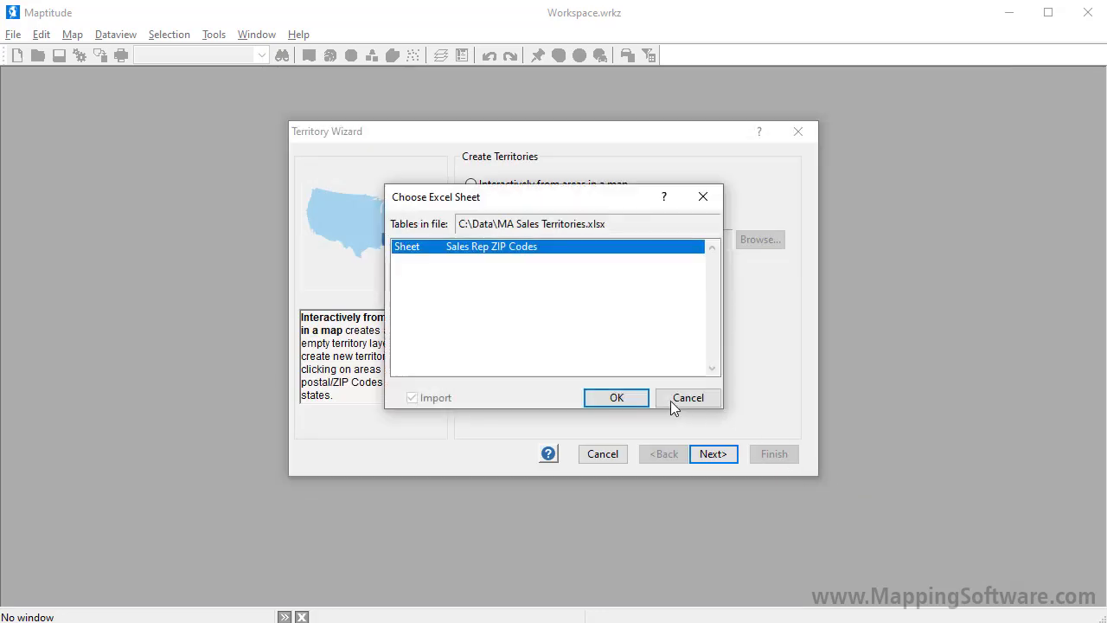
click(644, 397)
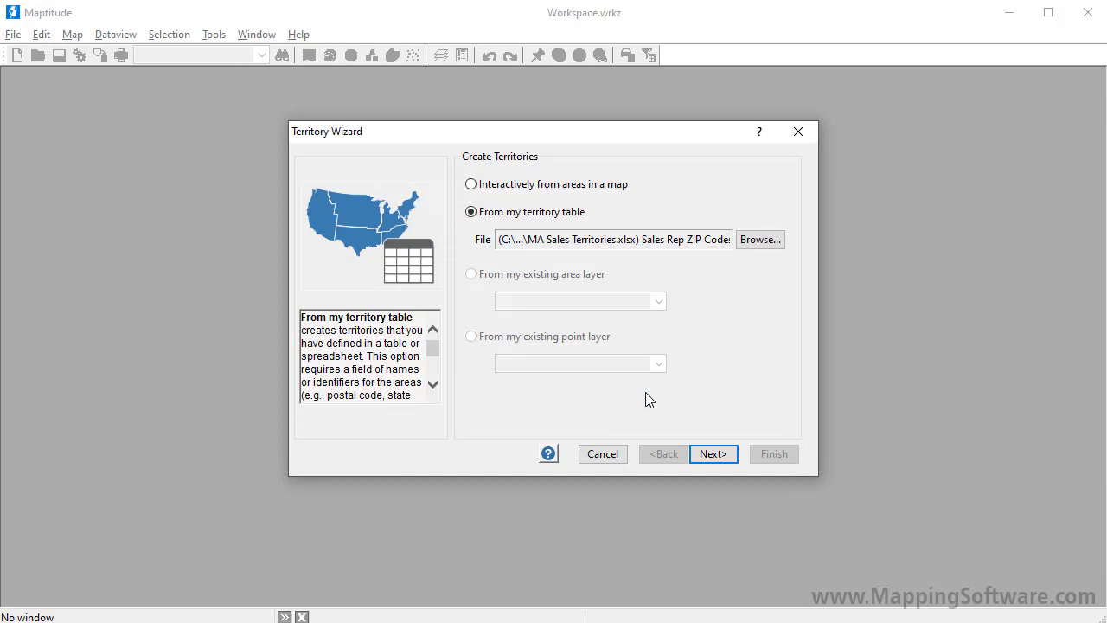
click(714, 454)
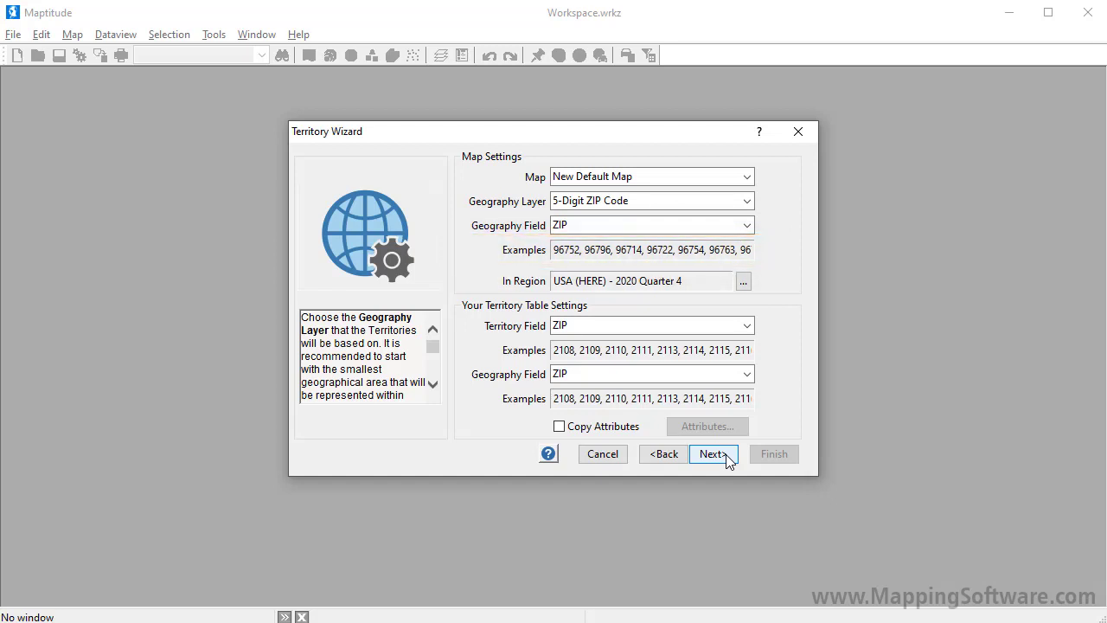
Step: Set the Territory Field to REPRESENTATIVE
click(710, 332)
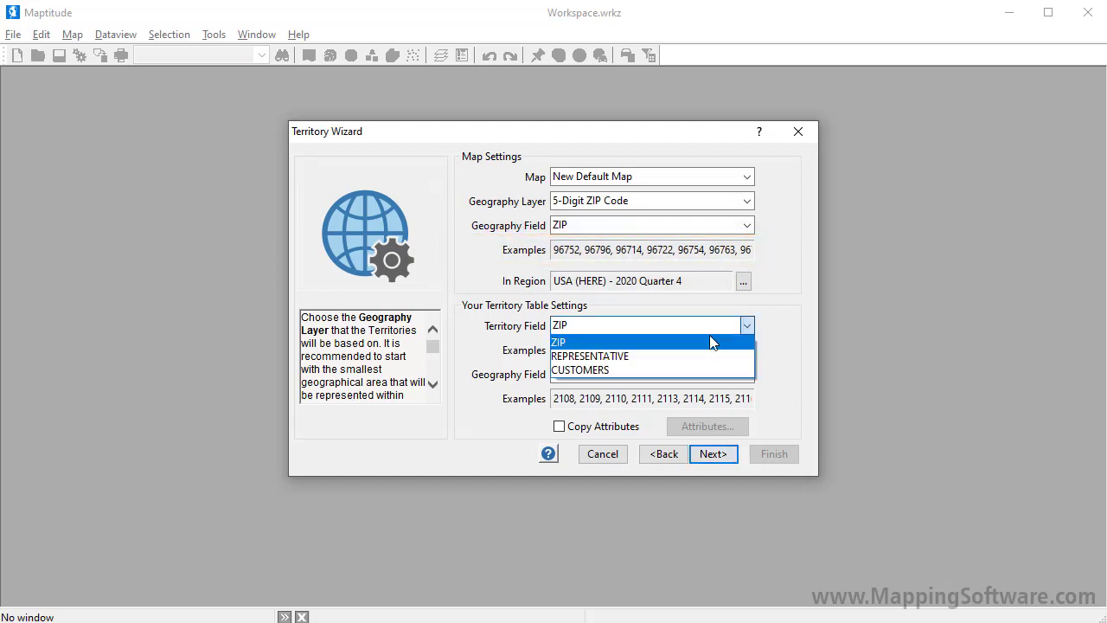
click(712, 356)
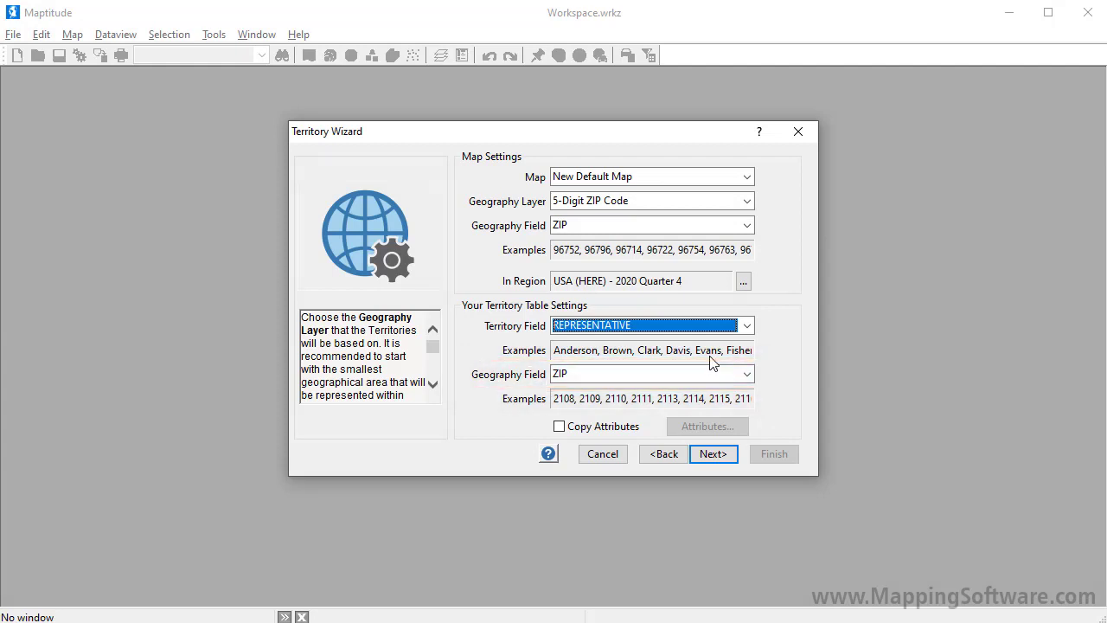
click(723, 449)
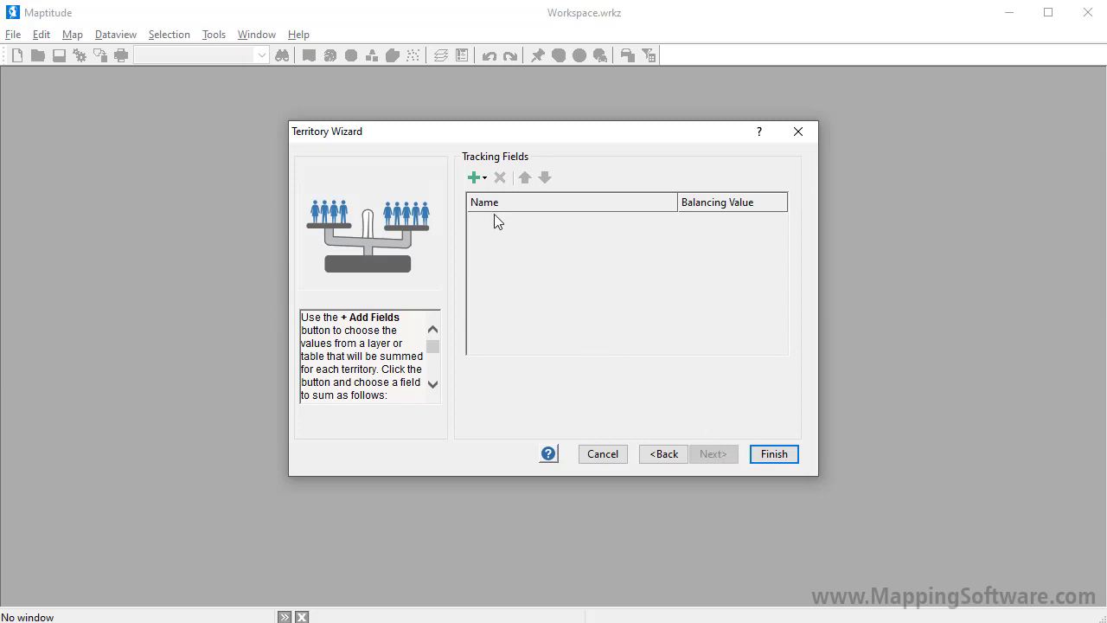
Step: Add [18 Buying Power] and Population from the geography layer as tracking fields
click(475, 177)
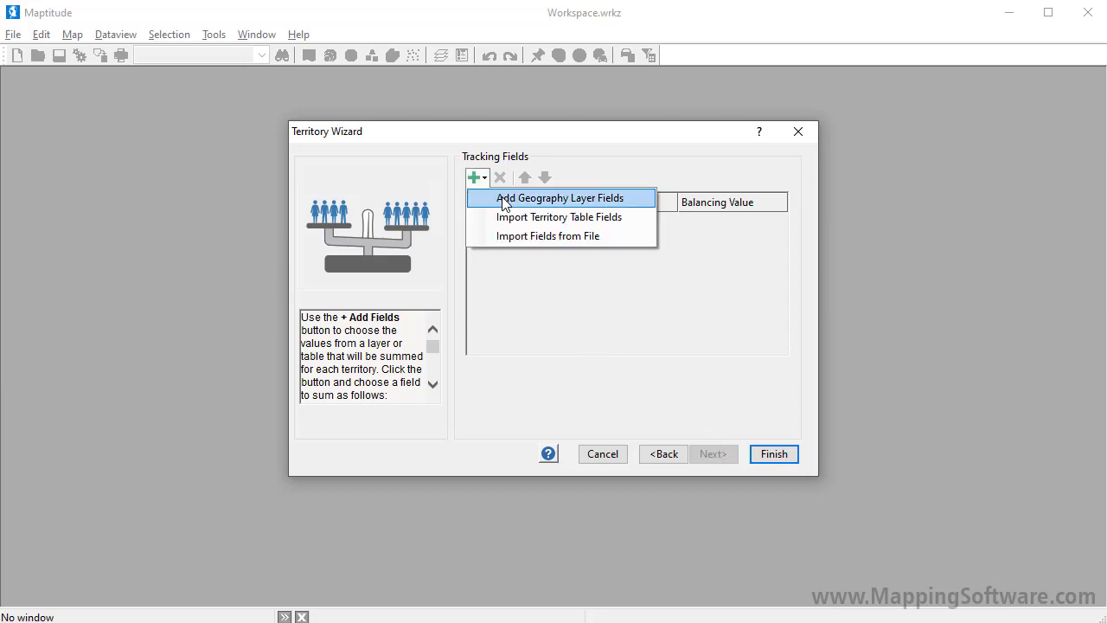
click(505, 199)
click(530, 325)
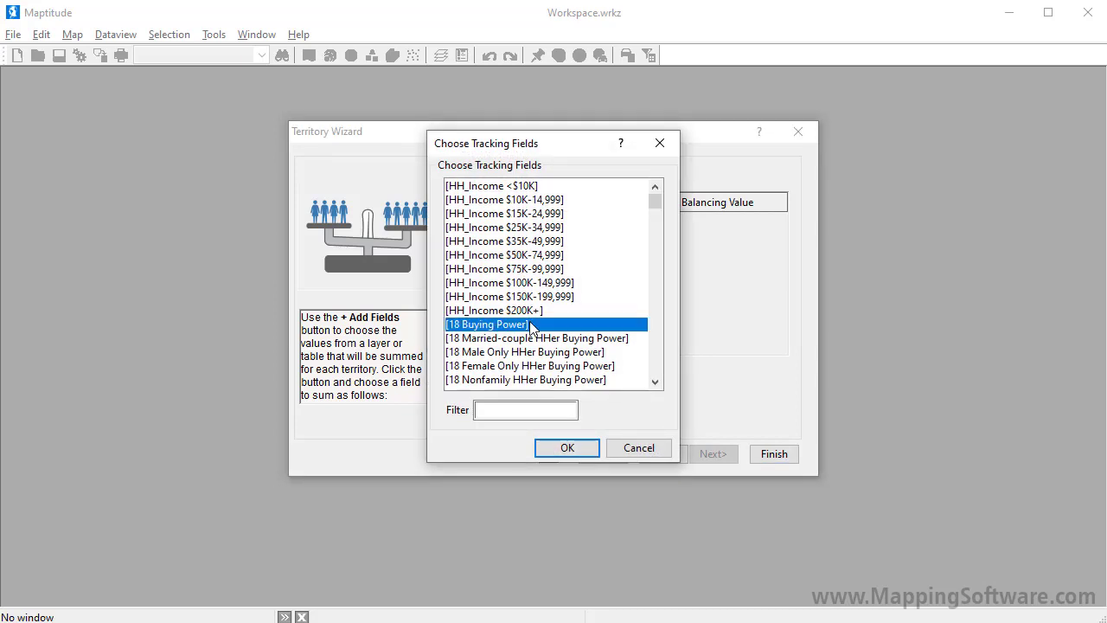
click(654, 368)
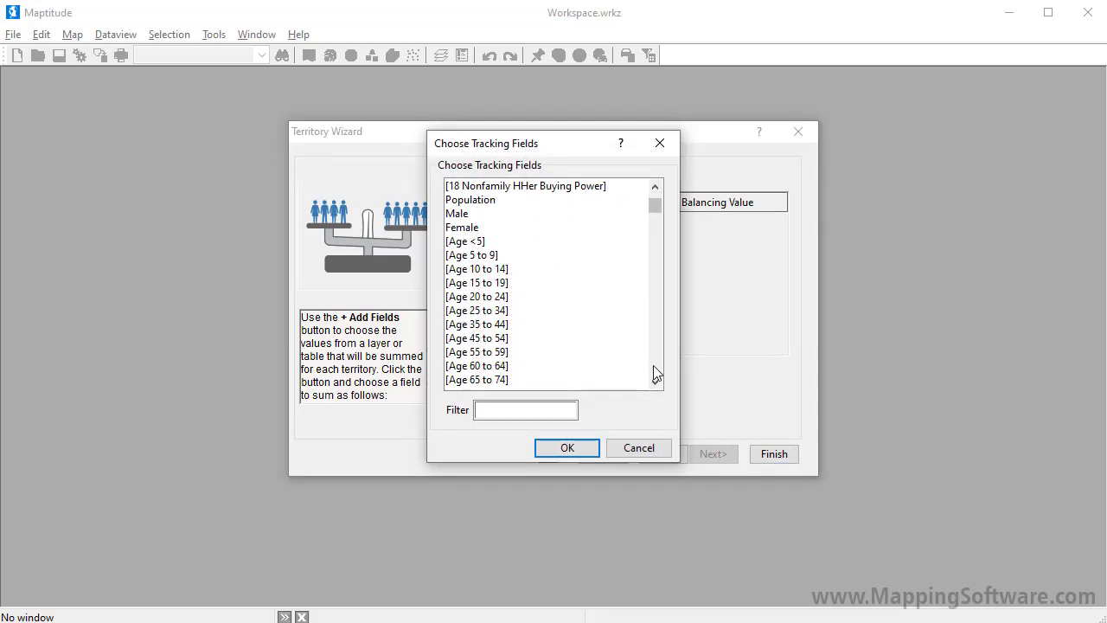
click(512, 202)
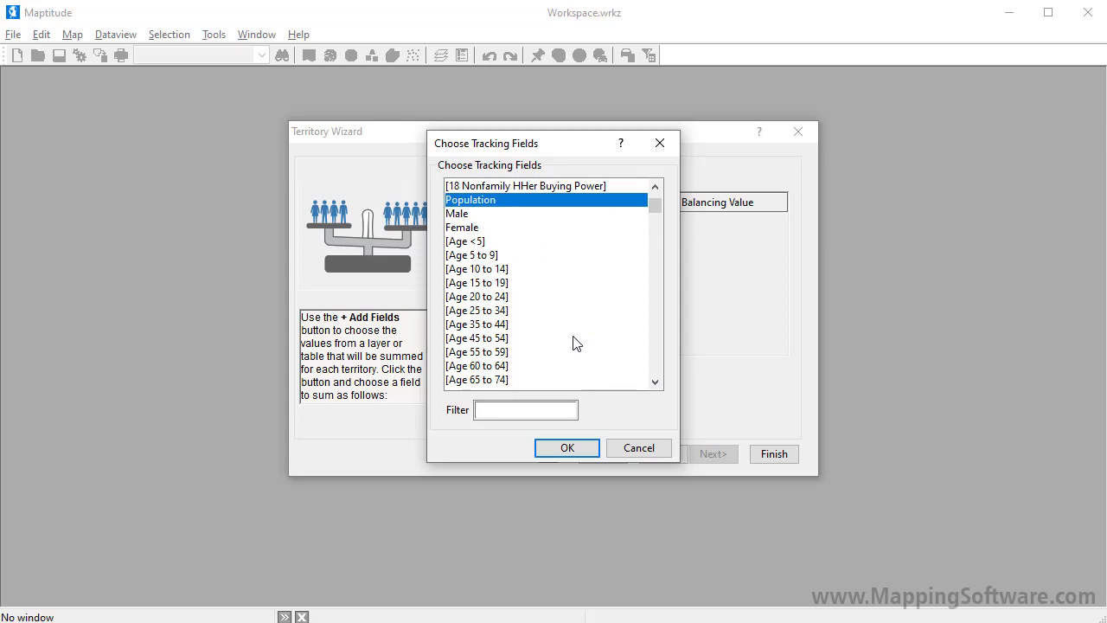
click(577, 446)
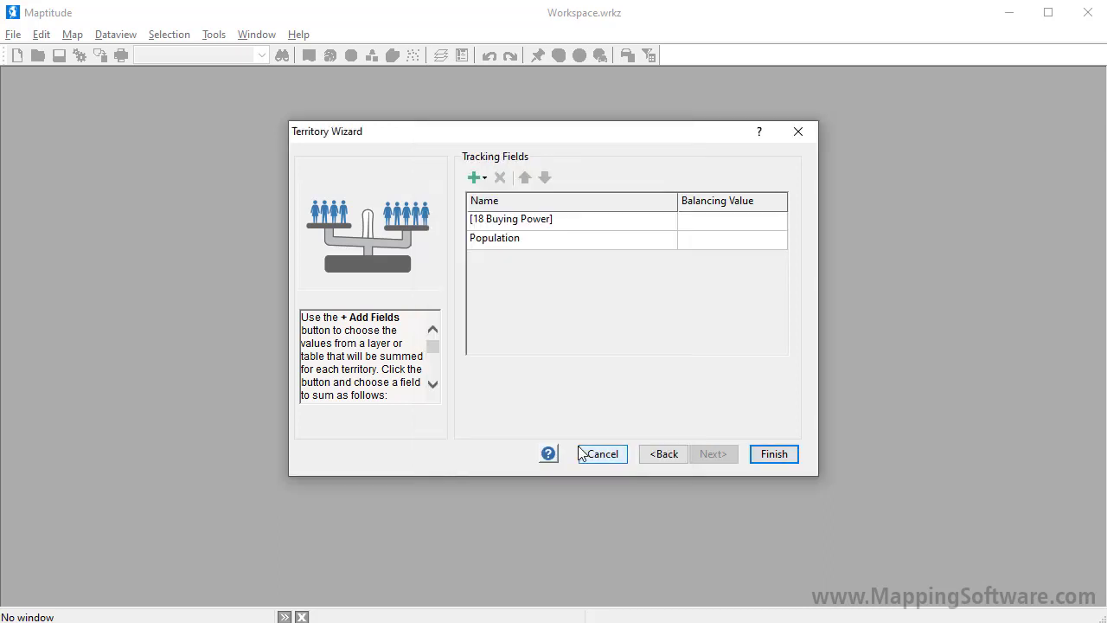
Step: Add CUSTOMERS from the territory table as a tracking field and finish the wizard
click(481, 179)
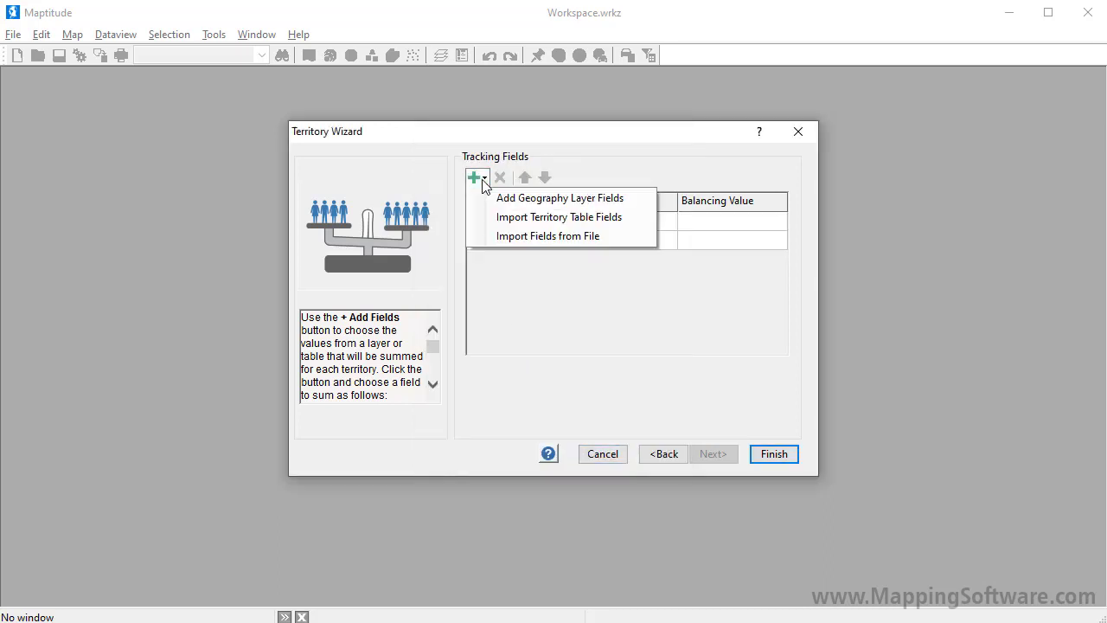
click(512, 217)
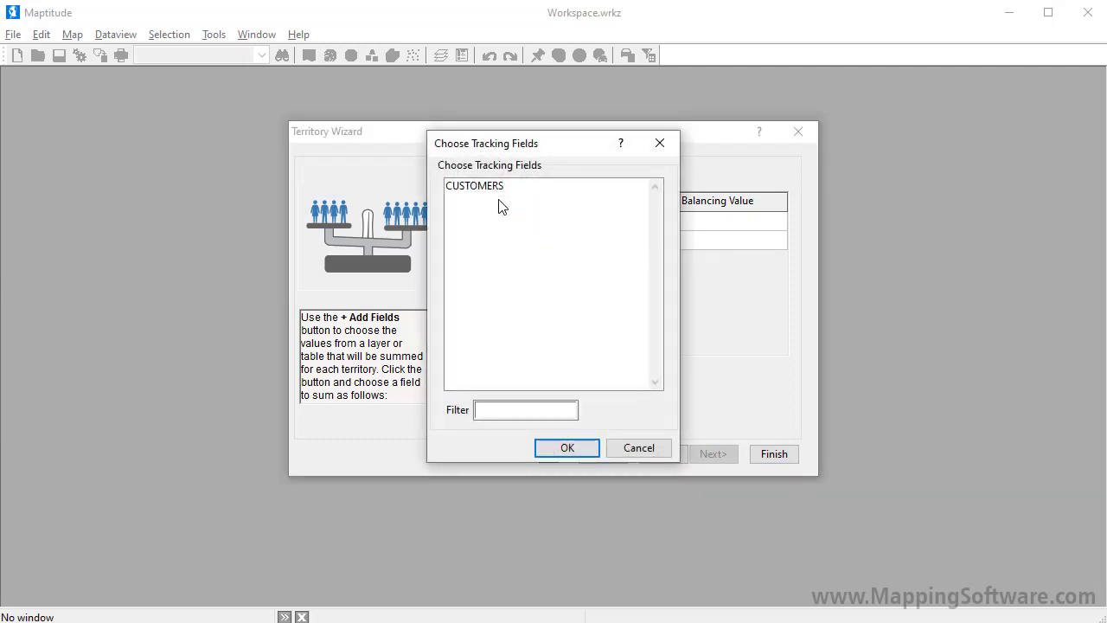
click(494, 194)
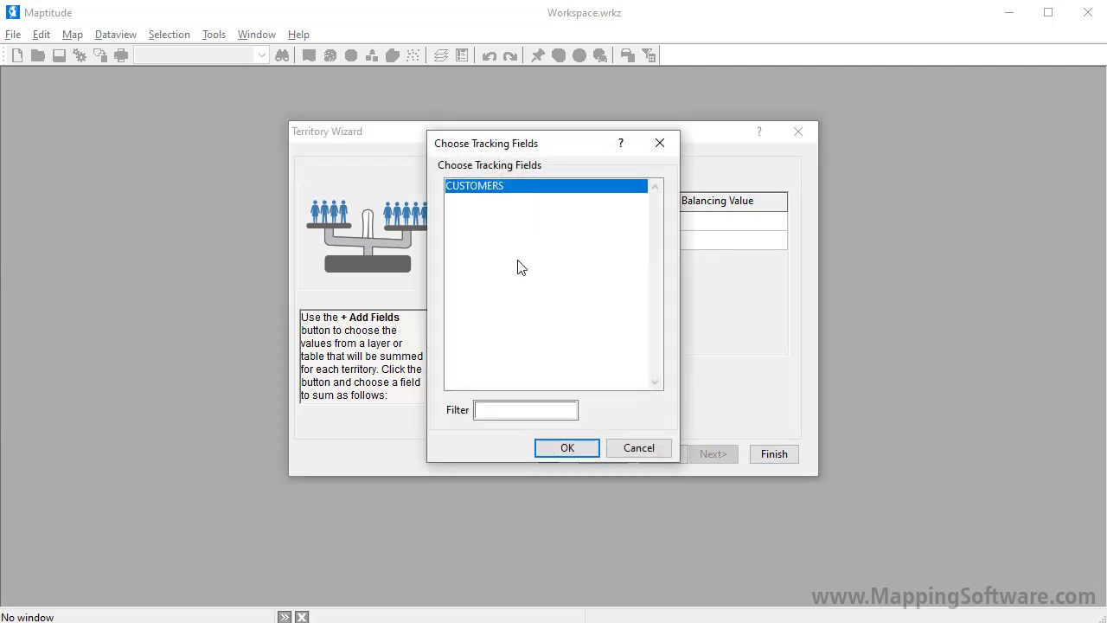
click(577, 447)
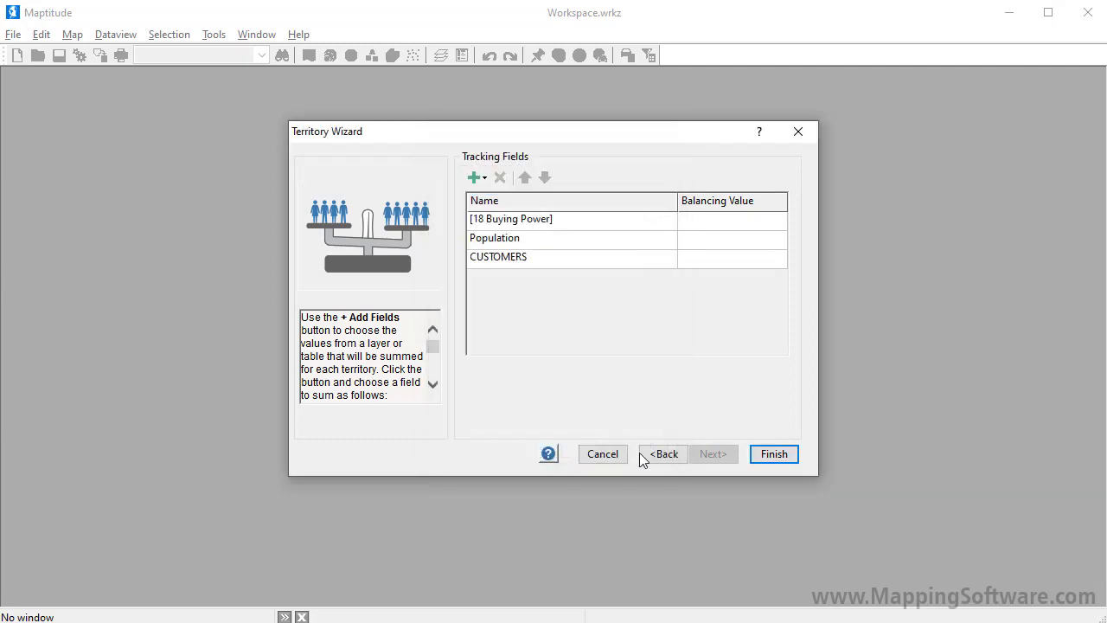
click(755, 455)
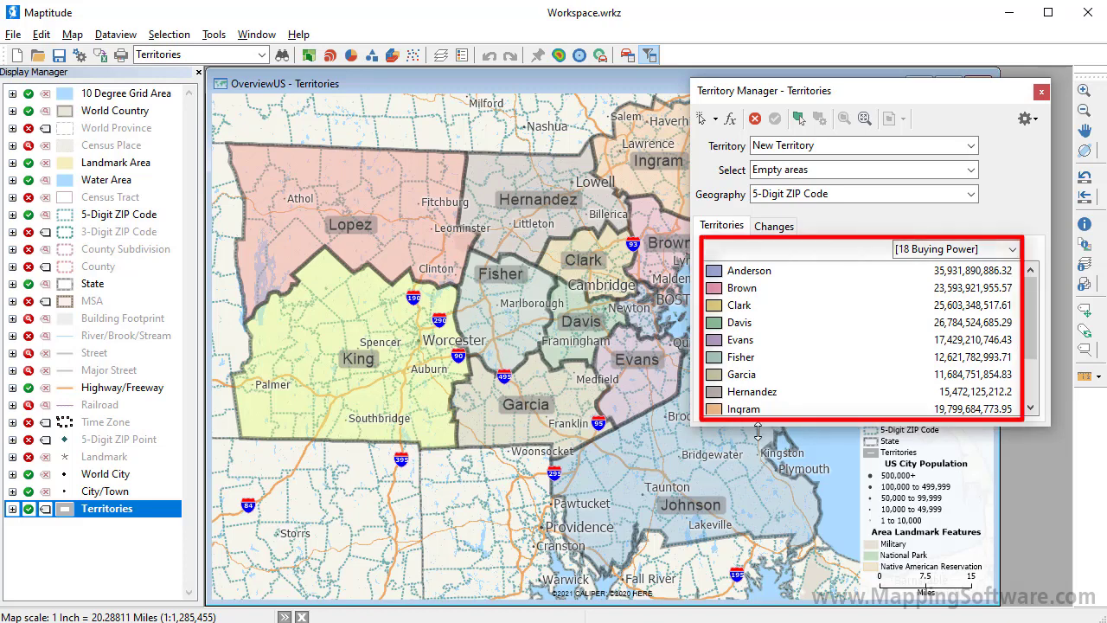
Step: Show territory totals for Population, then switch the display to CUSTOMERS counts
click(908, 256)
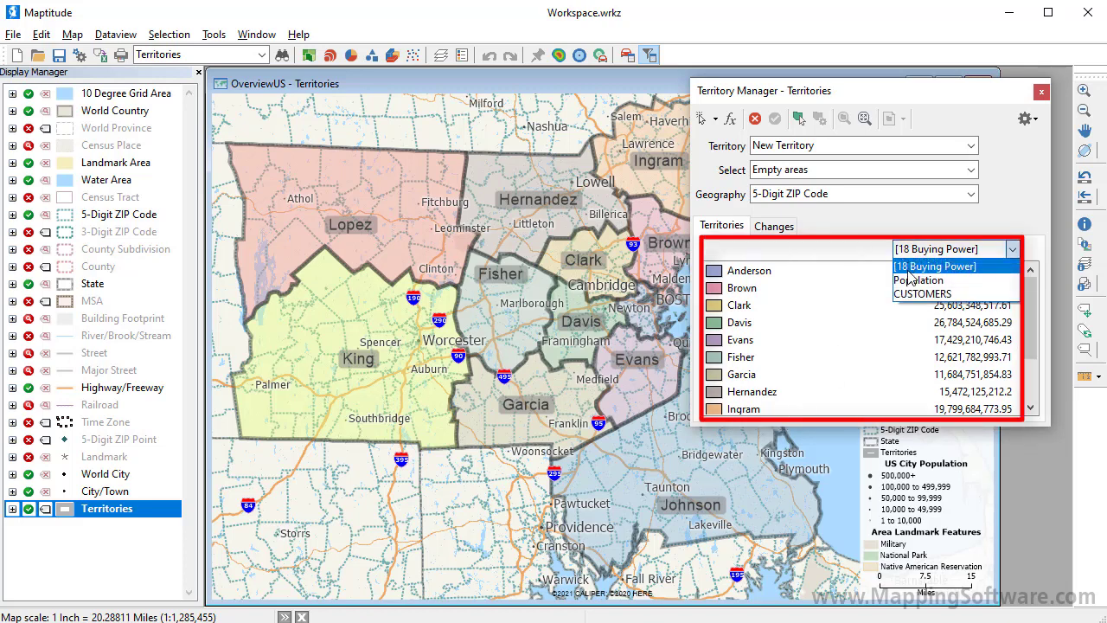
click(911, 277)
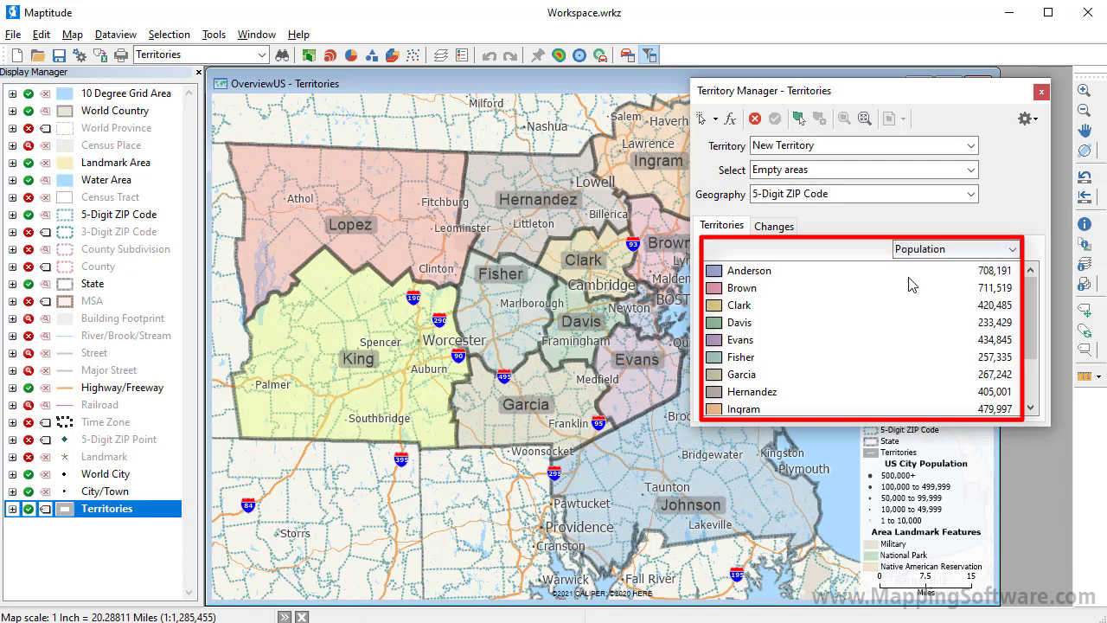
click(913, 253)
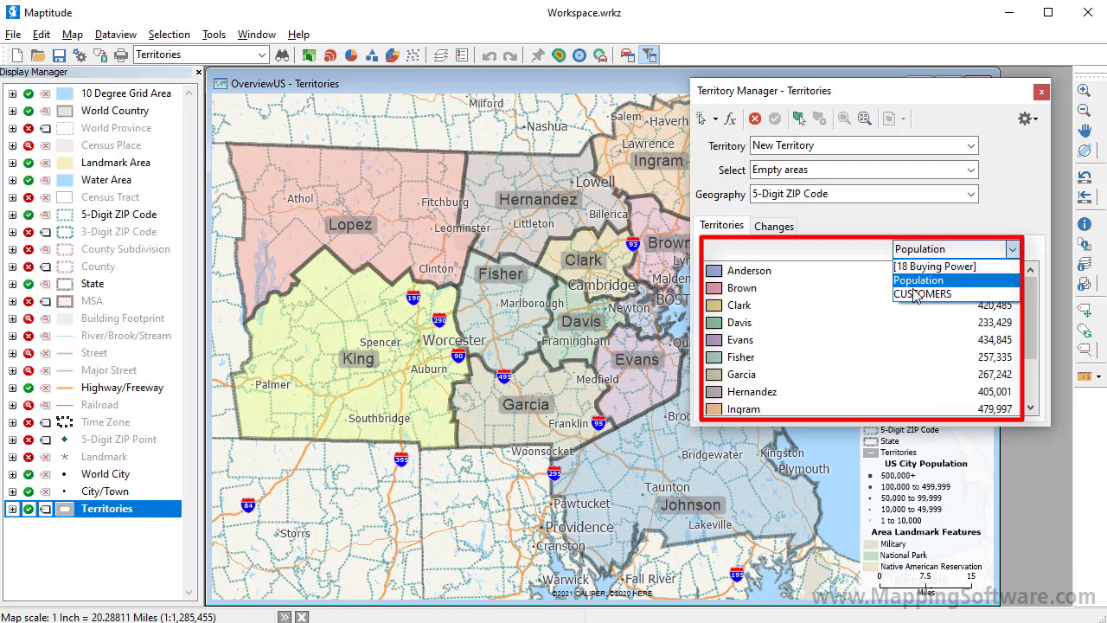
click(916, 295)
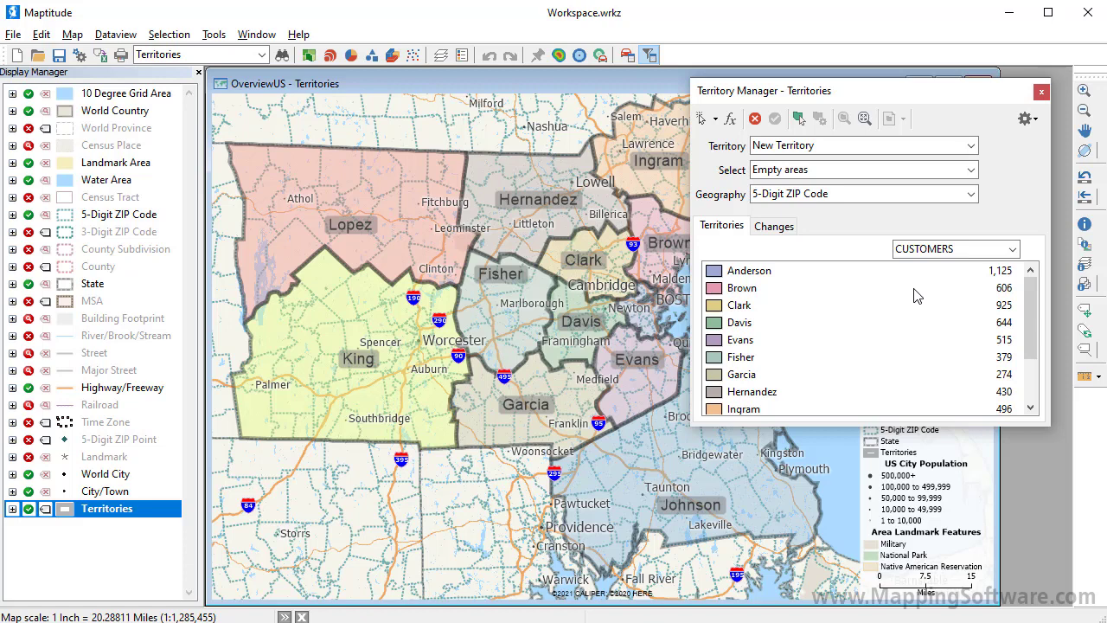
Step: Close the ZIP territory workspace, answering the save prompt
click(13, 37)
click(69, 274)
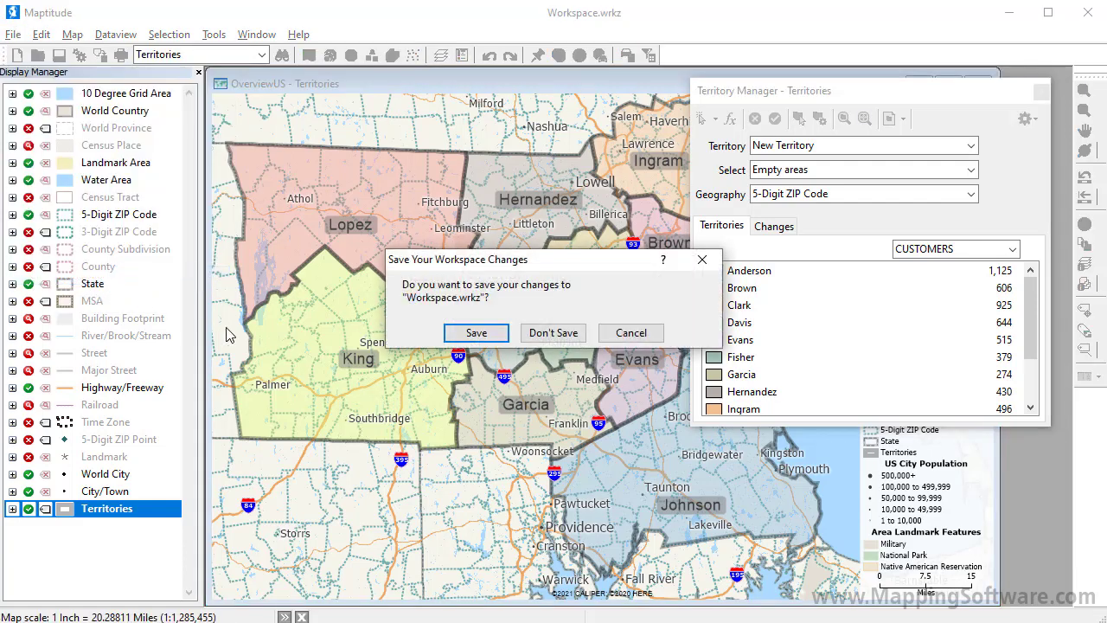
click(553, 338)
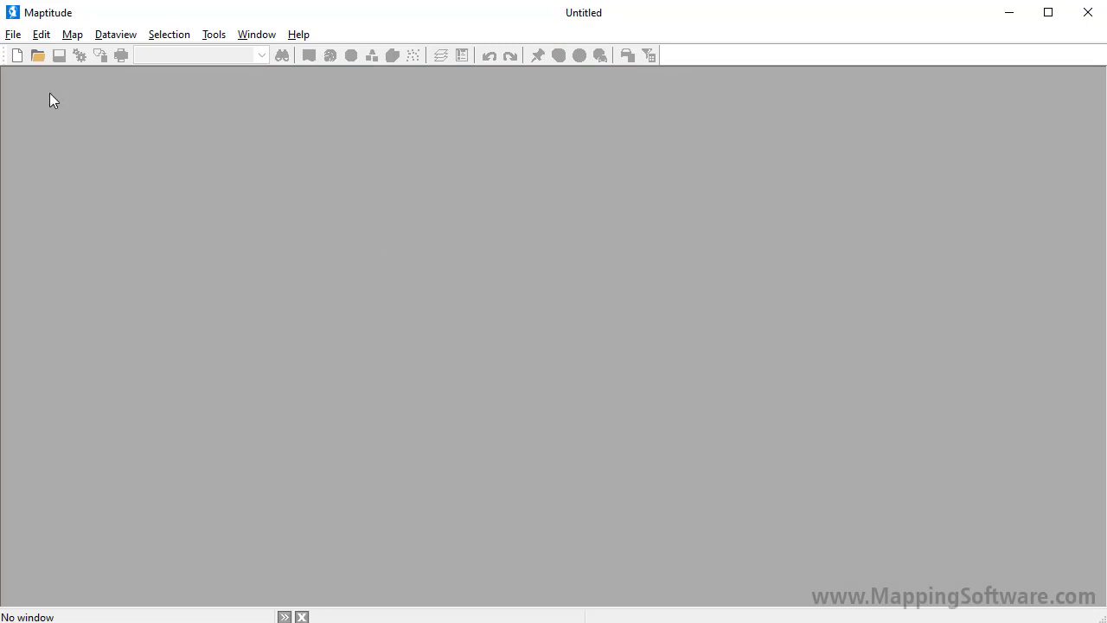
Step: Open the Denver Customers.wrkz workspace
click(33, 55)
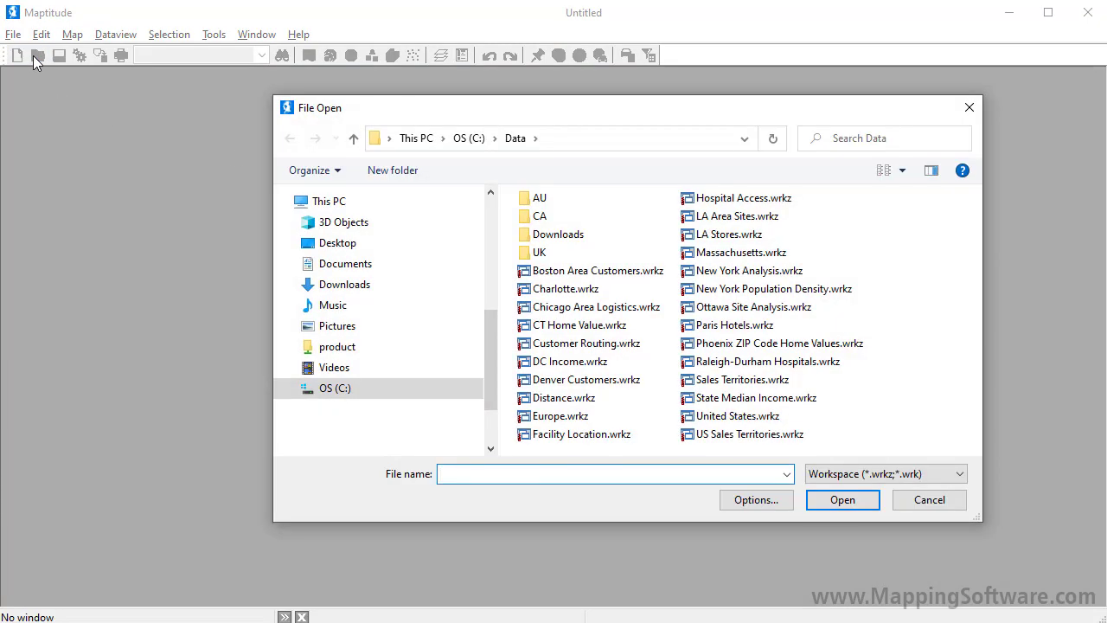
click(597, 379)
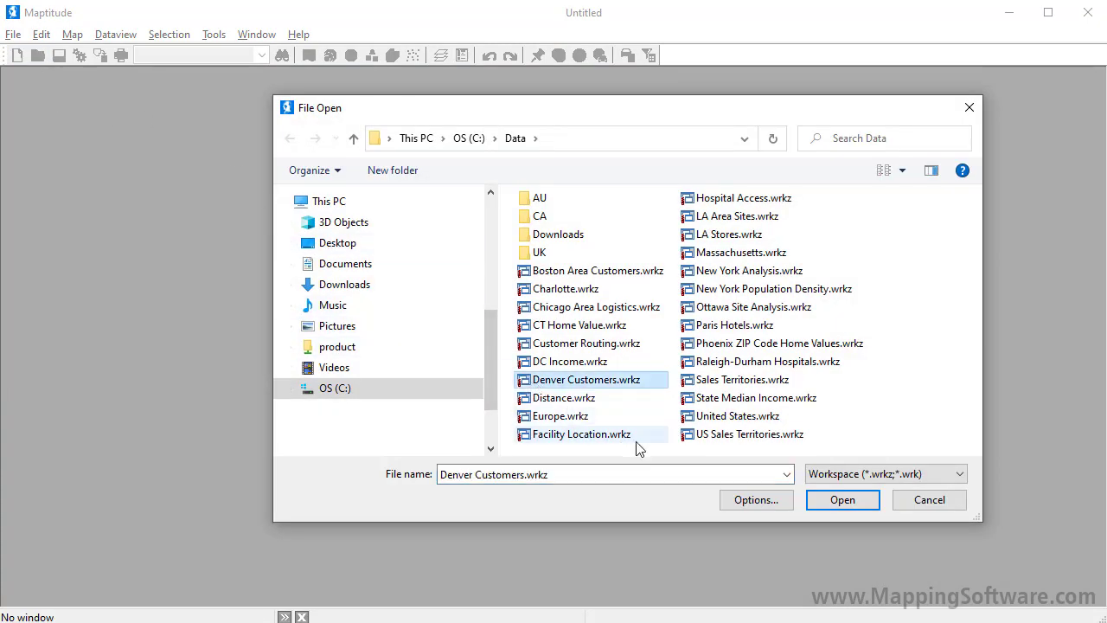
click(818, 503)
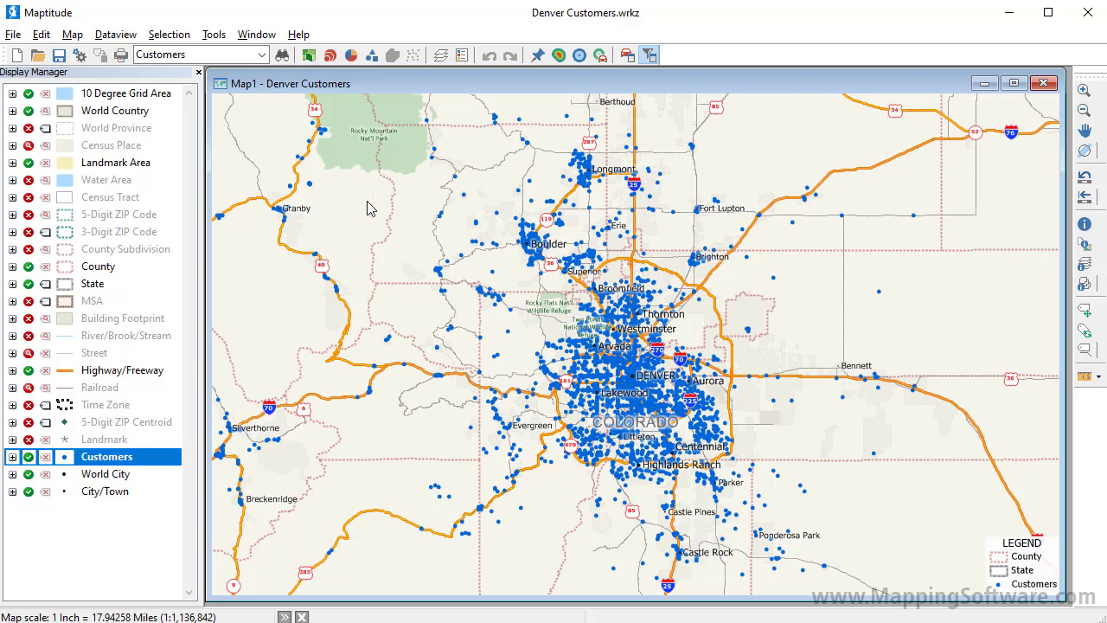
Step: Apply a colour theme to the Customers layer based on the Territory field
click(308, 54)
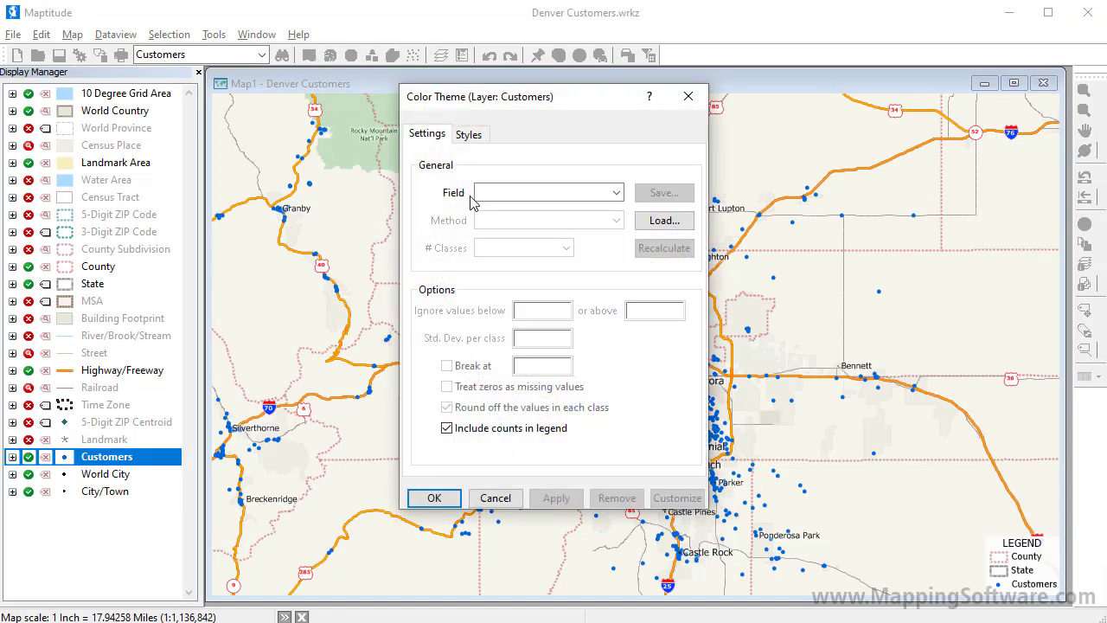
click(504, 193)
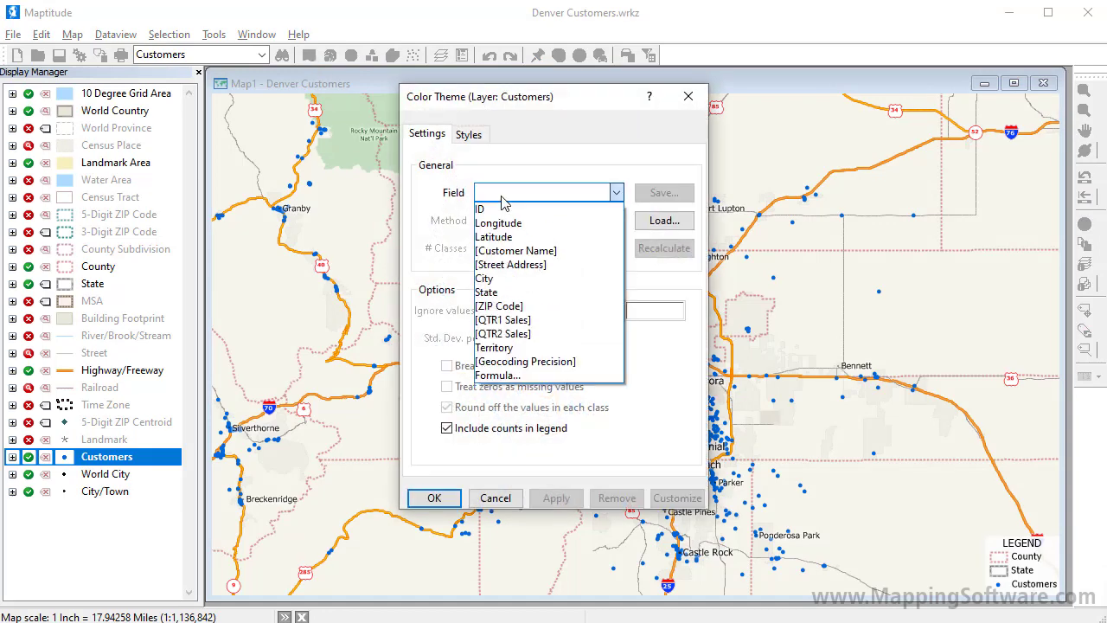
click(568, 347)
click(434, 498)
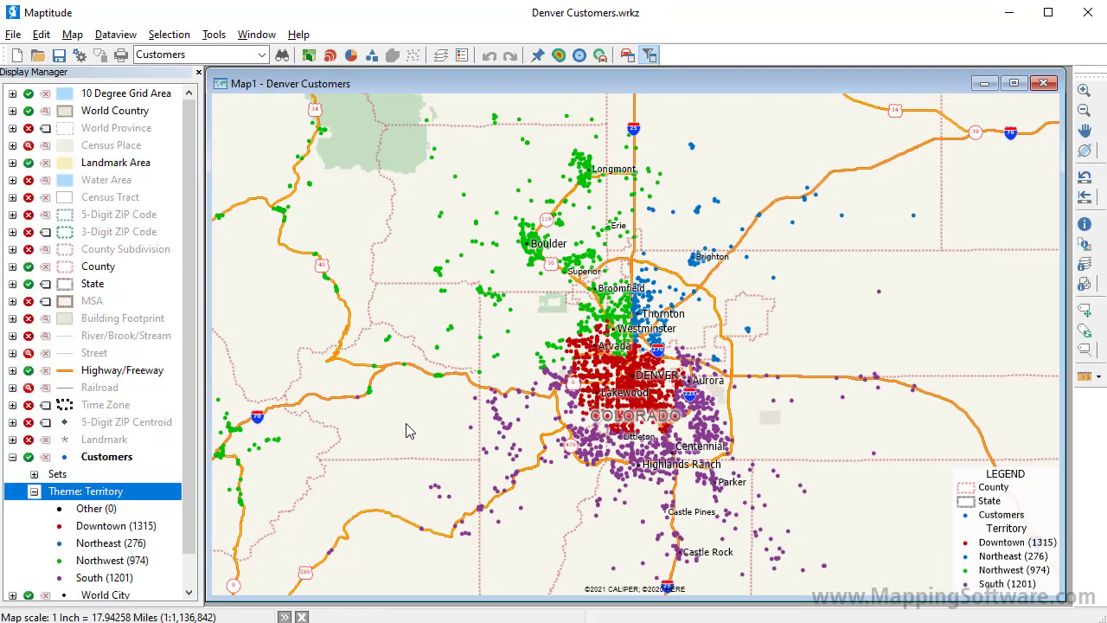
Step: Start a new territory layer built from the existing Customers point layer
click(73, 35)
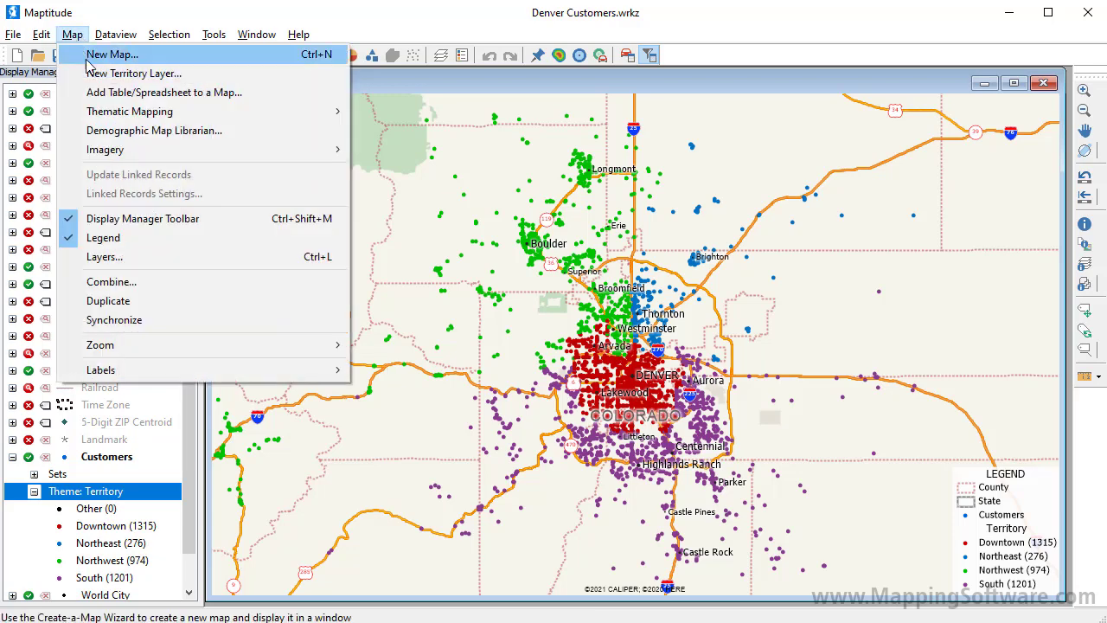
click(98, 73)
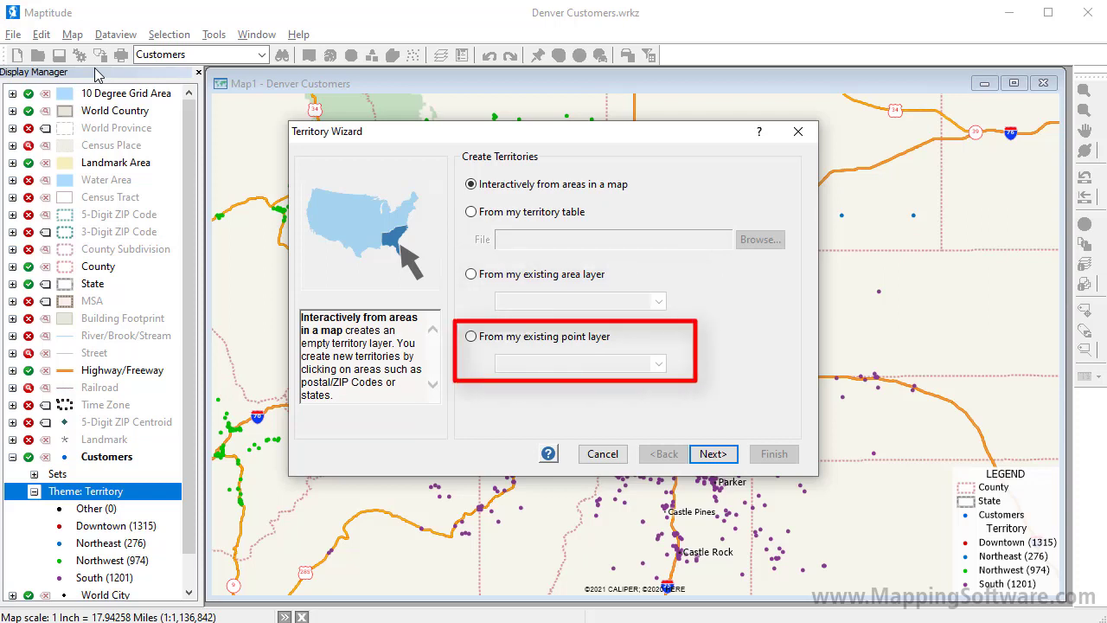
click(471, 339)
click(525, 363)
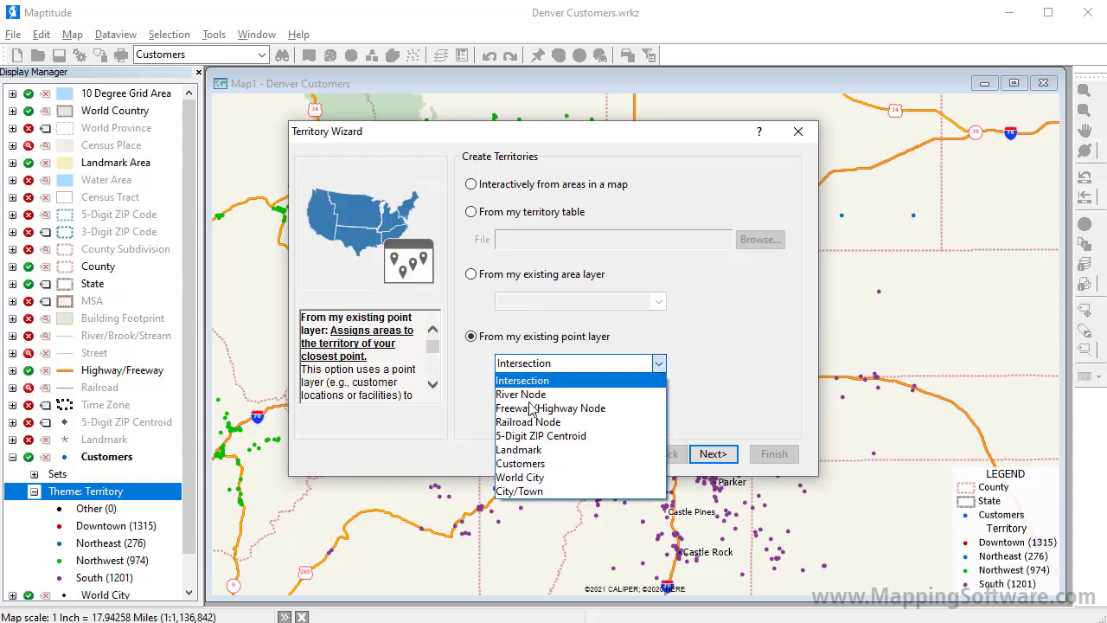
click(550, 464)
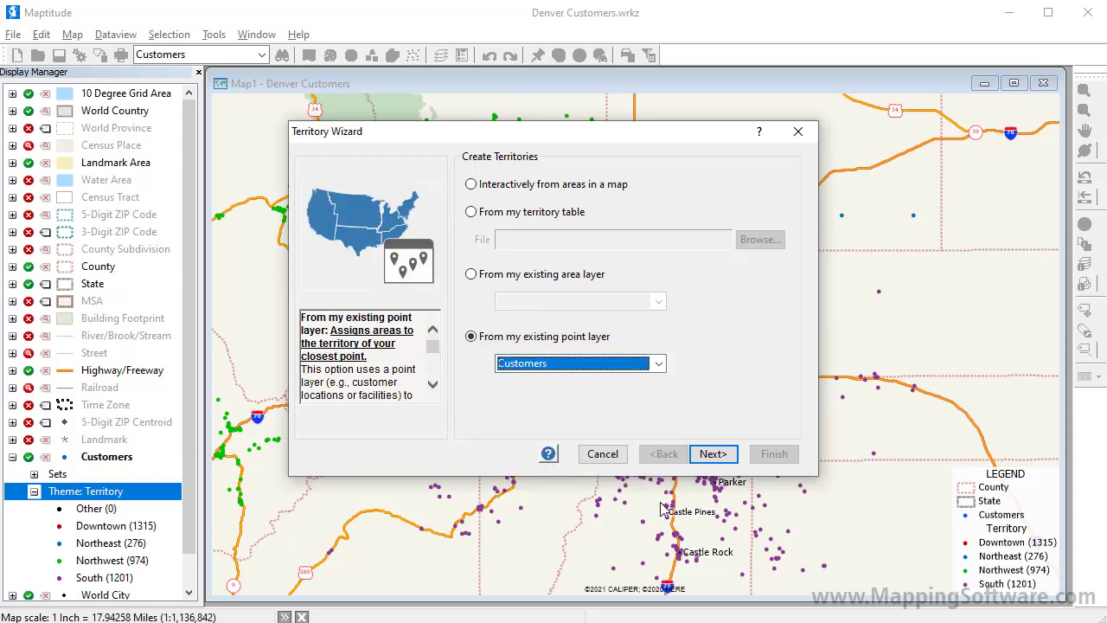
click(711, 458)
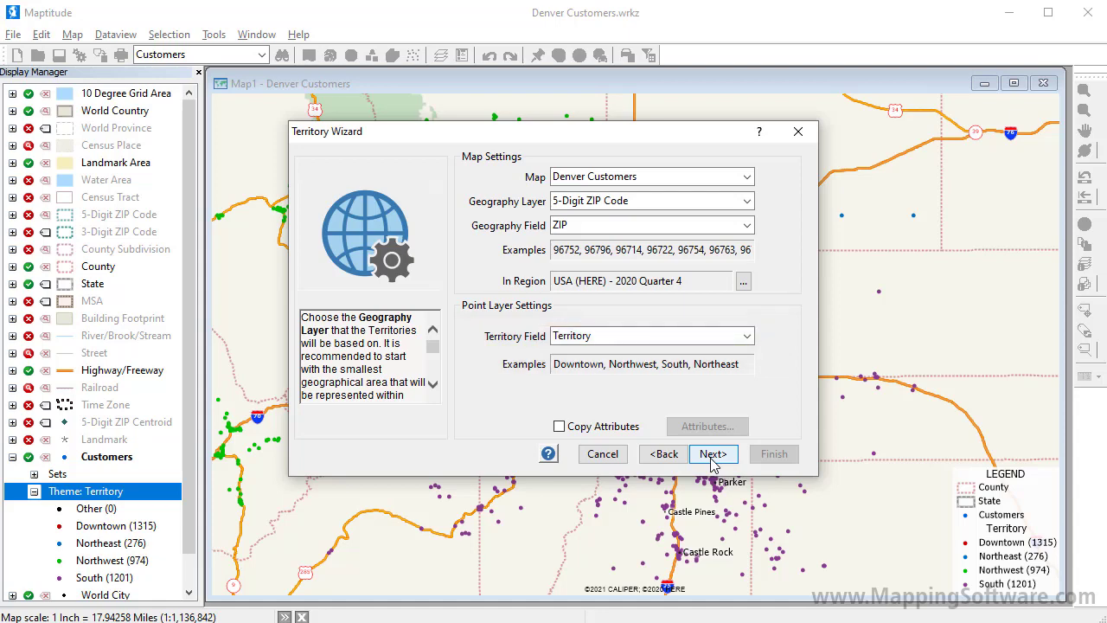
Step: Keep the 5-Digit ZIP Code / Territory field settings and add Population as the tracking field
click(714, 457)
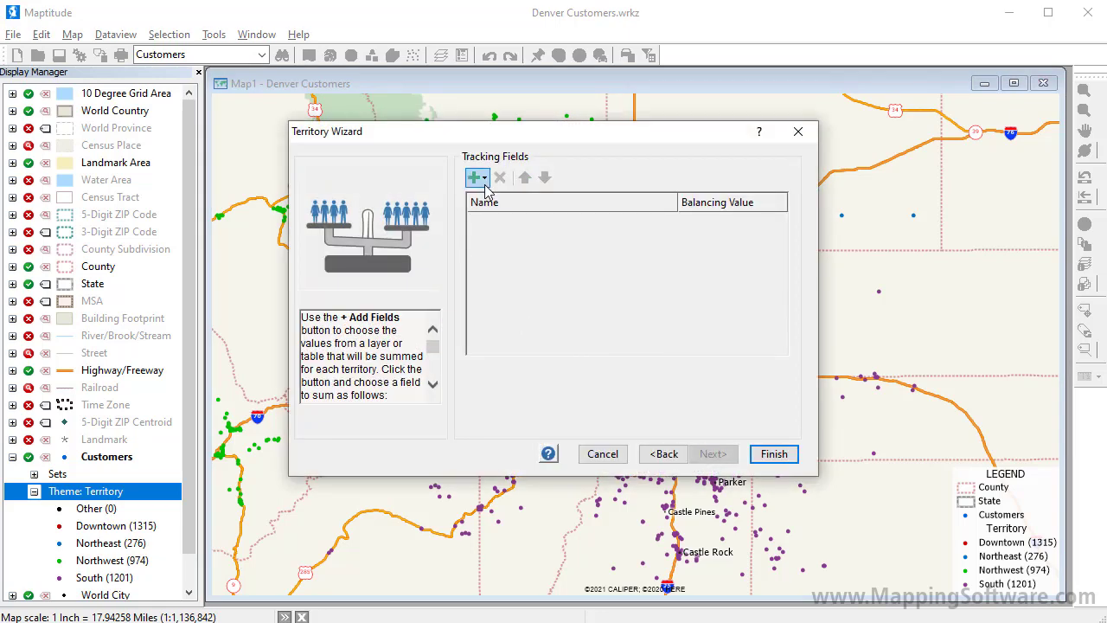
click(483, 178)
click(489, 197)
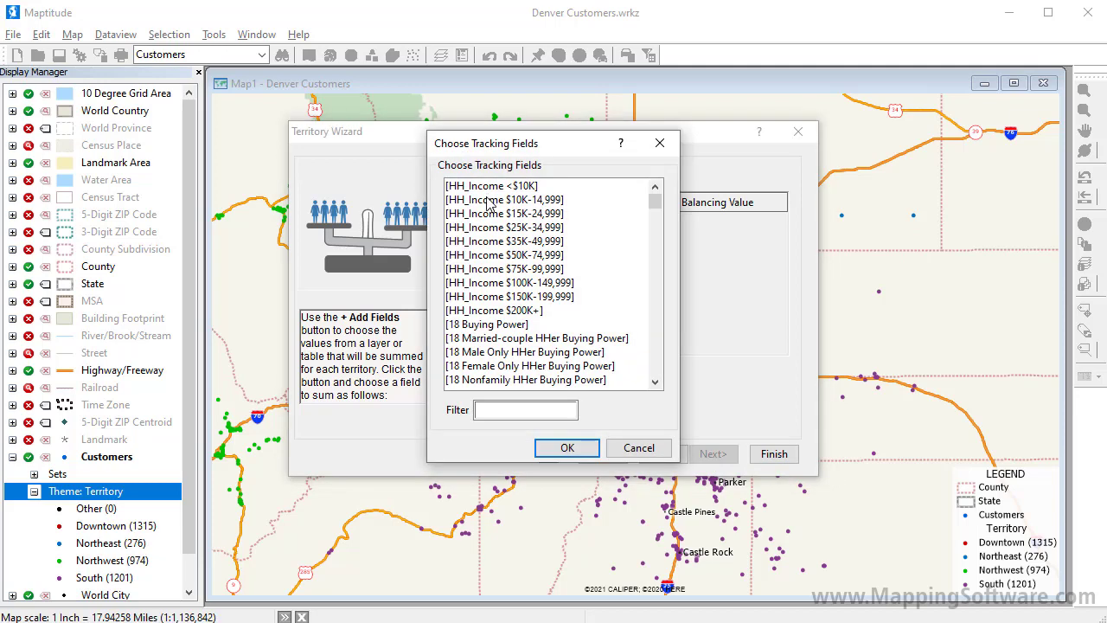
click(657, 330)
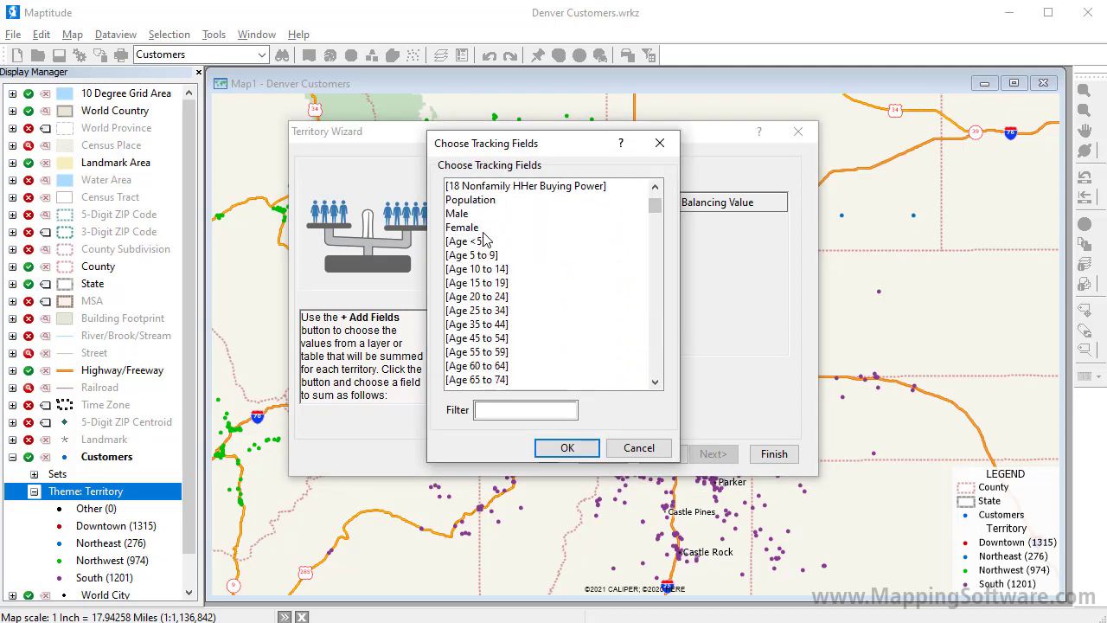
click(477, 201)
click(564, 447)
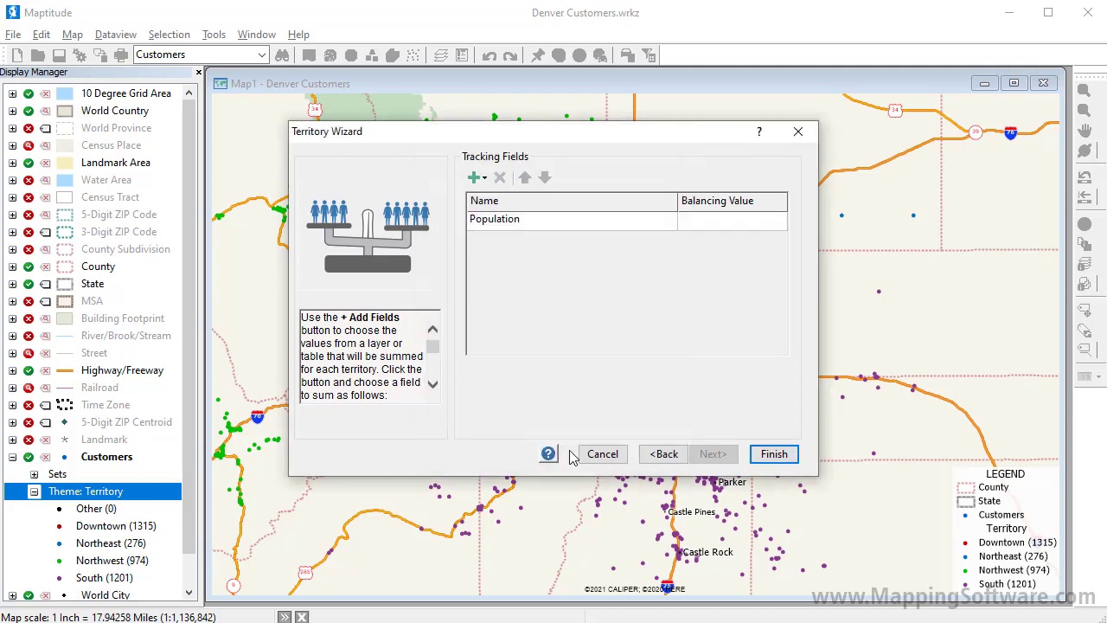
Step: Finish the Territory Wizard so assignments are calculated from 5-Digit ZIP Code areas
click(770, 459)
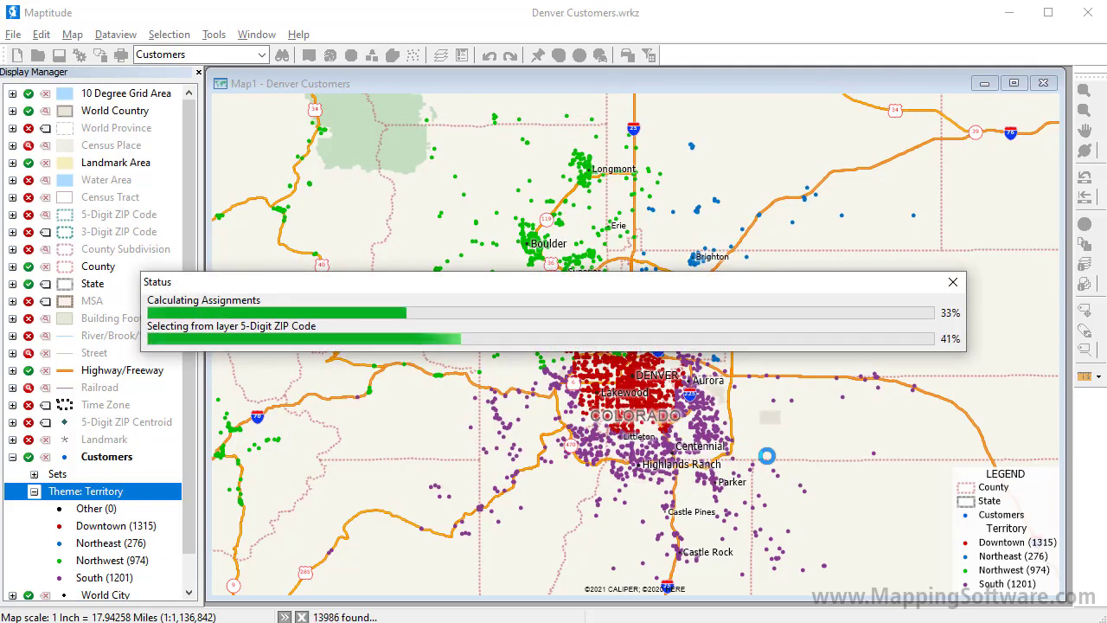